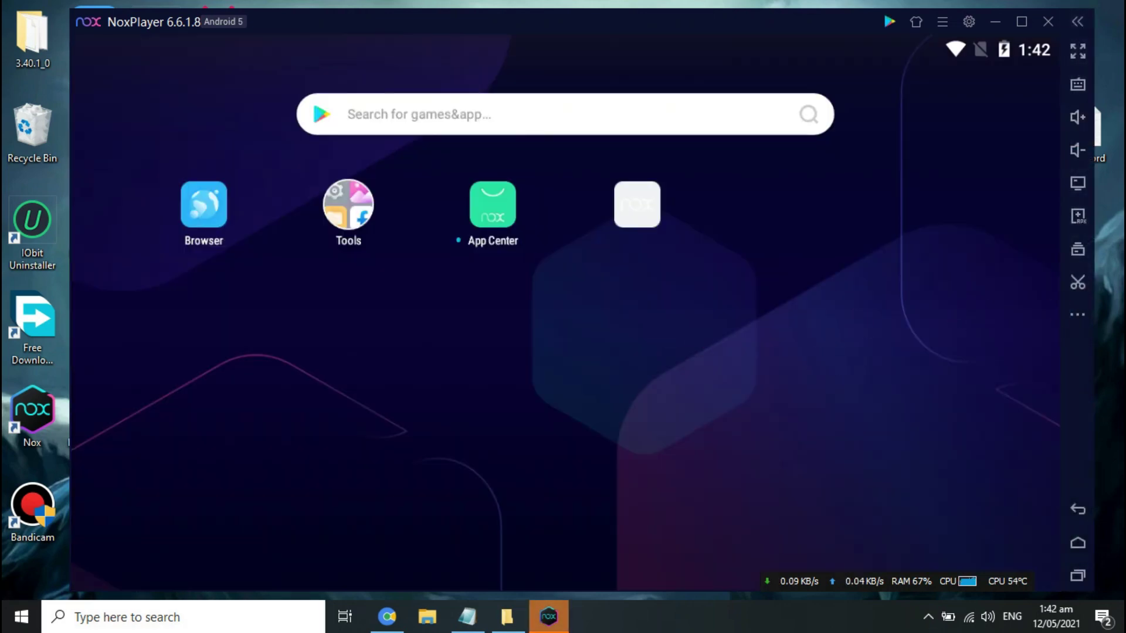
Minimize the NoxPlayer window and refresh the desktop
{"action": "right_click", "coordinate": [1113, 357]}
{"action": "left_click", "coordinate": [1049, 405]}
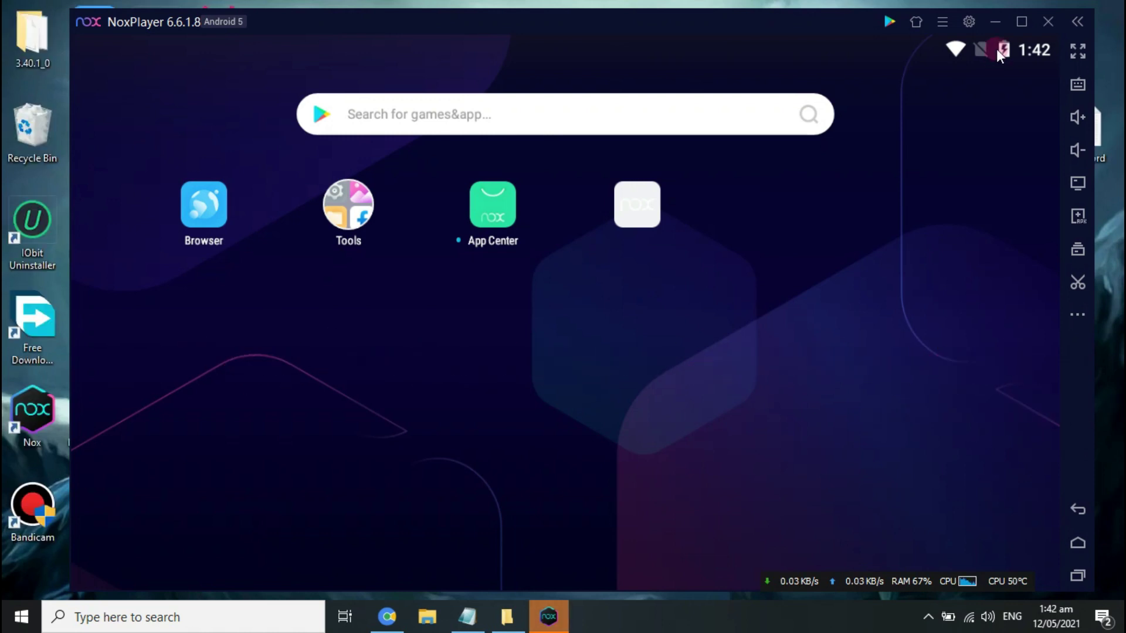
{"action": "left_click", "coordinate": [997, 19]}
{"action": "right_click", "coordinate": [826, 180]}
{"action": "left_click", "coordinate": [839, 228]}
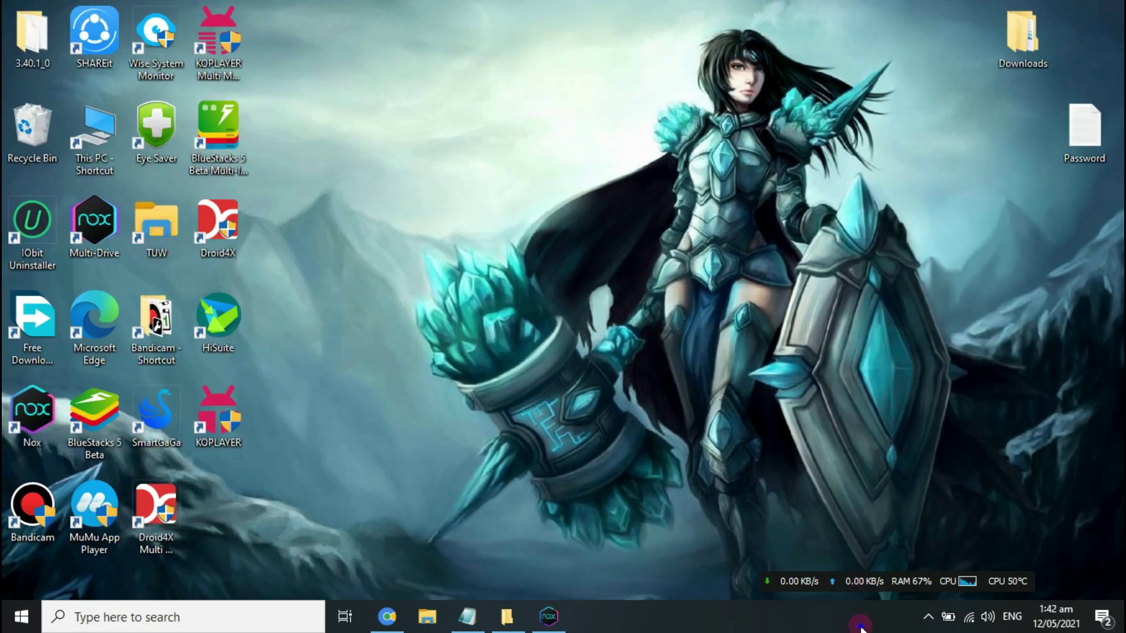
Open Task Manager and maximize its window
{"action": "right_click", "coordinate": [859, 625]}
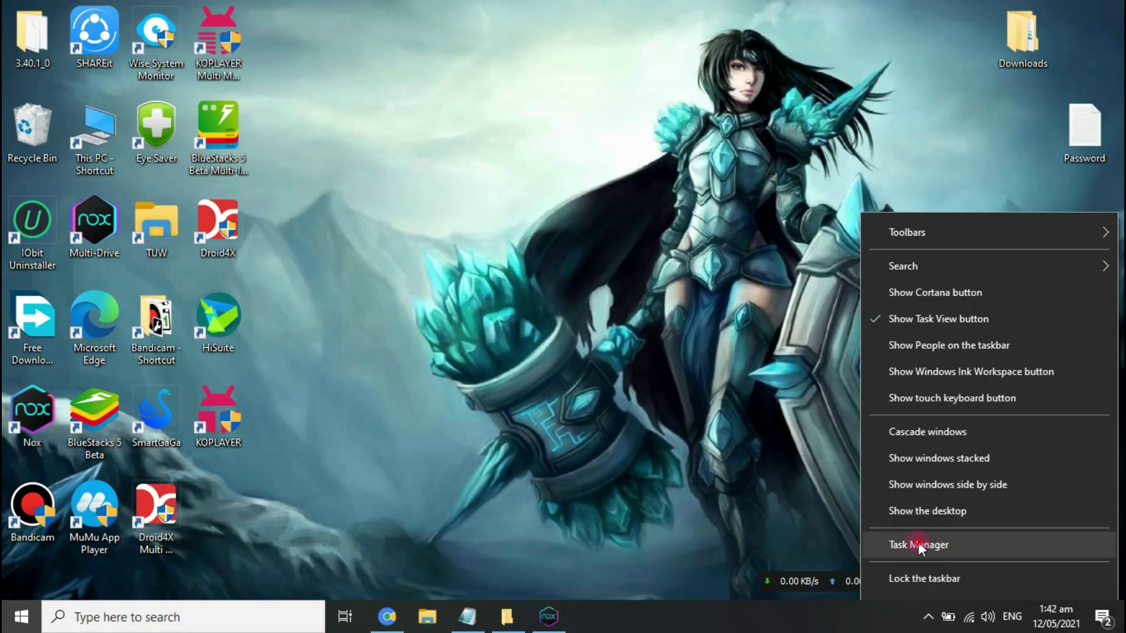
{"action": "left_click", "coordinate": [919, 542]}
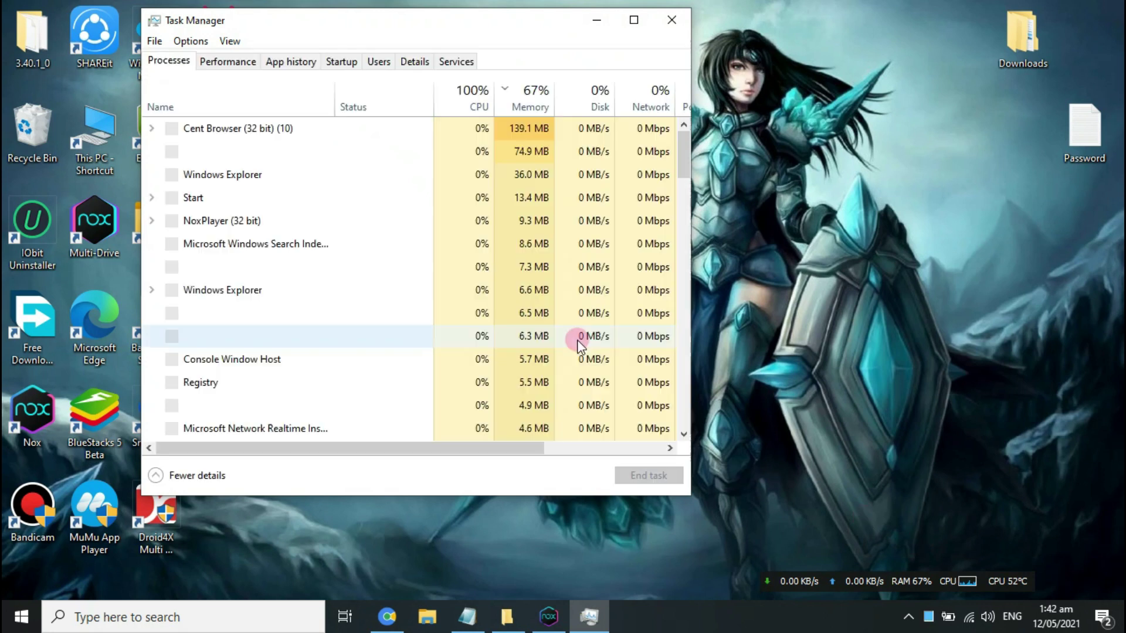
{"action": "left_click_drag", "start_coordinate": [492, 20], "coordinate": [581, 17]}
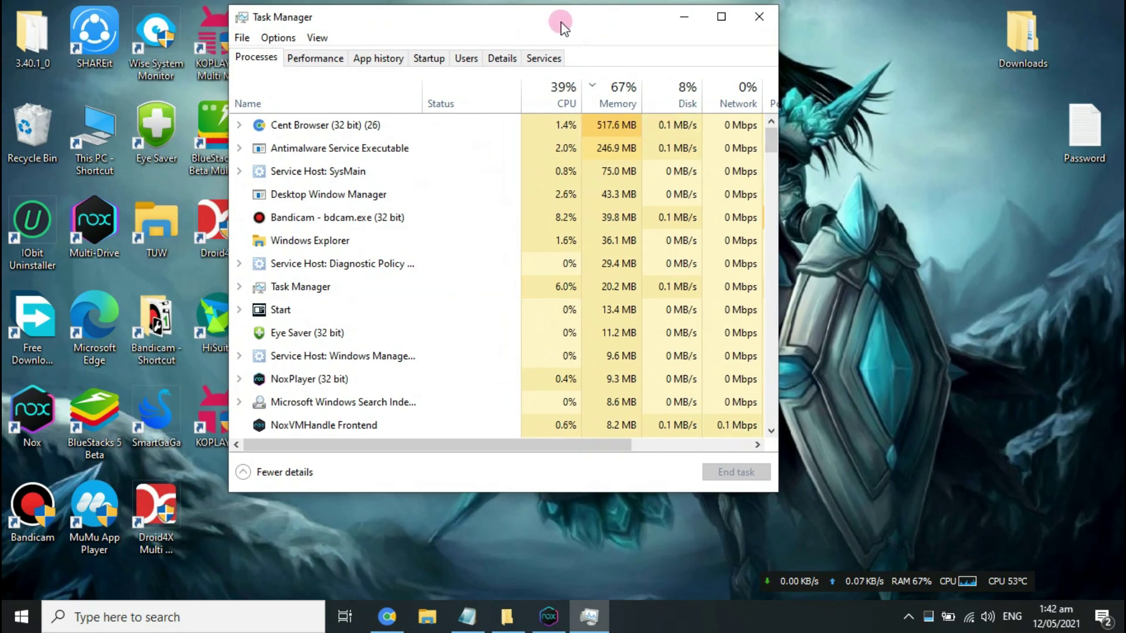
{"action": "double_click", "coordinate": [561, 22]}
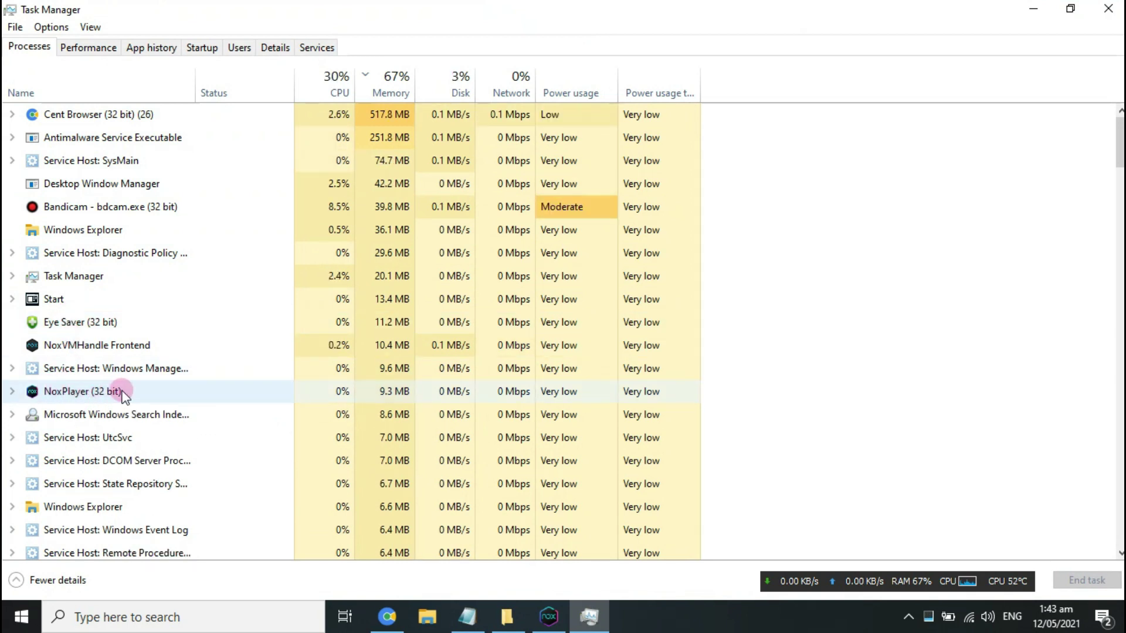
Go from the NoxPlayer (32 bit) process to its Nox.exe entry in the detailed process list
{"action": "right_click", "coordinate": [94, 390]}
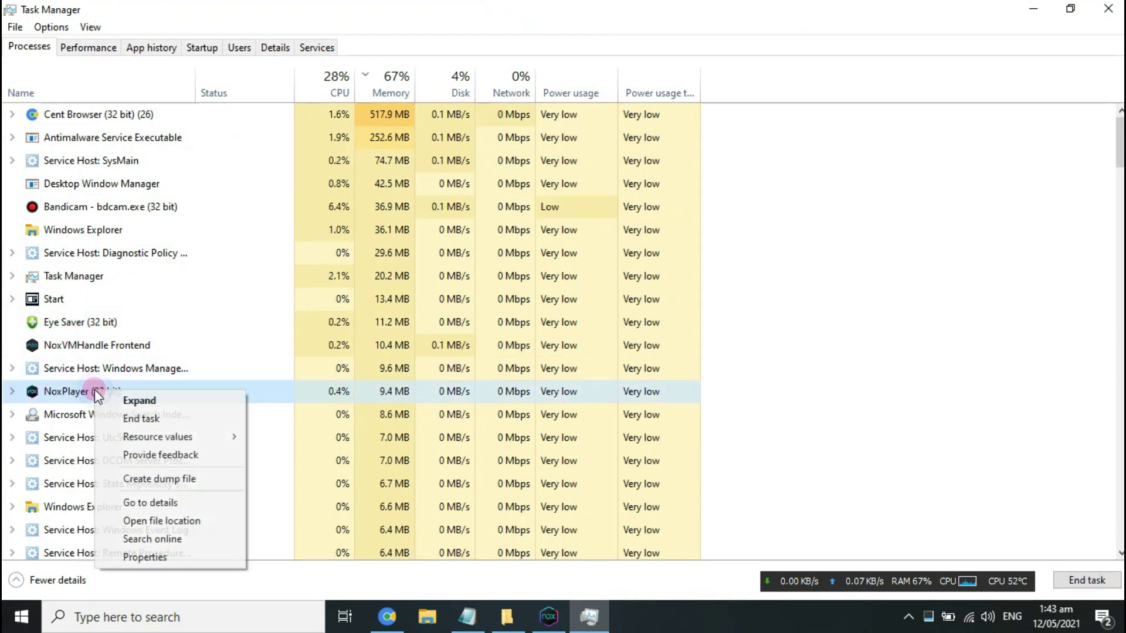
{"action": "left_click", "coordinate": [161, 502]}
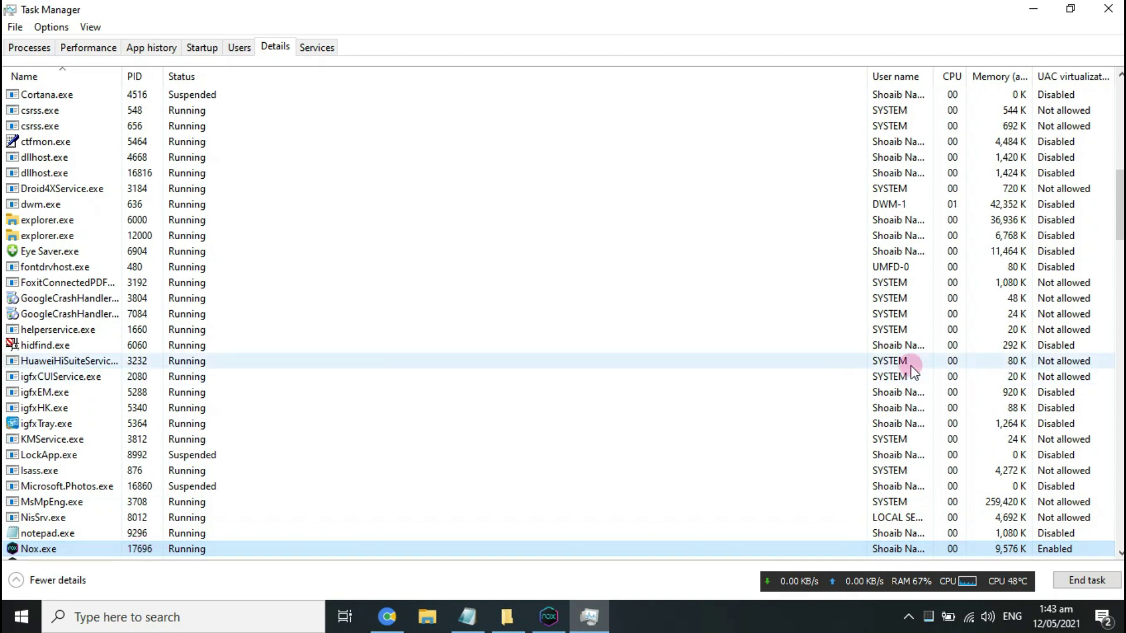
{"action": "scroll", "coordinate": [428, 352], "scroll_direction": "down", "scroll_amount": 3}
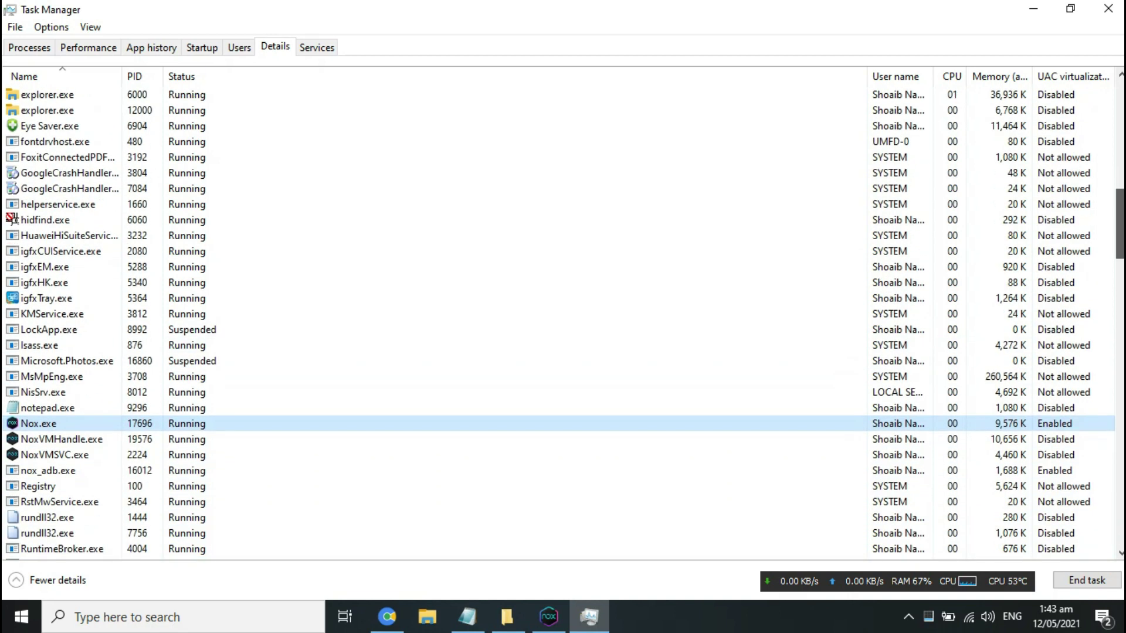
{"action": "right_click", "coordinate": [194, 431]}
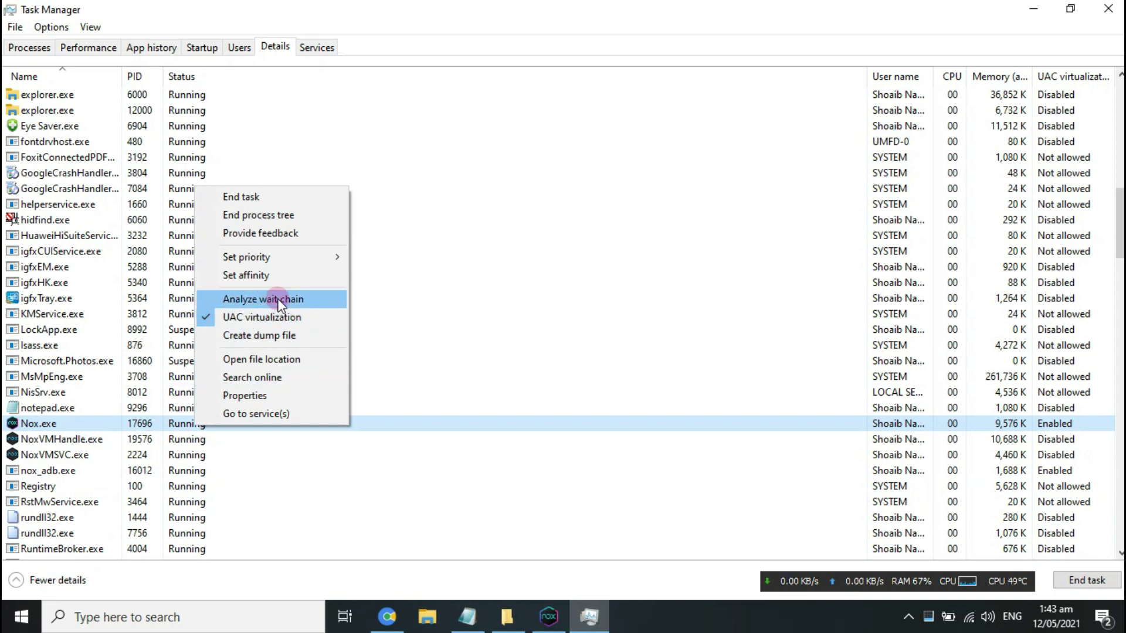
{"action": "mouse_move", "coordinate": [287, 256]}
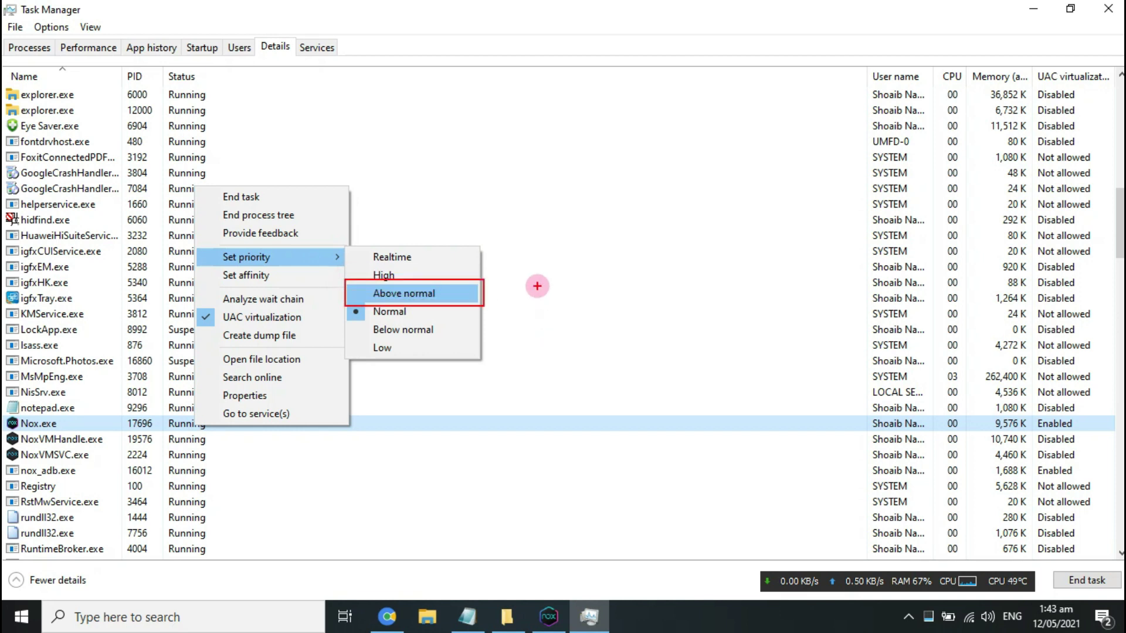
{"action": "left_click", "coordinate": [511, 112]}
{"action": "type", "text": "Do not Set it to High or "}
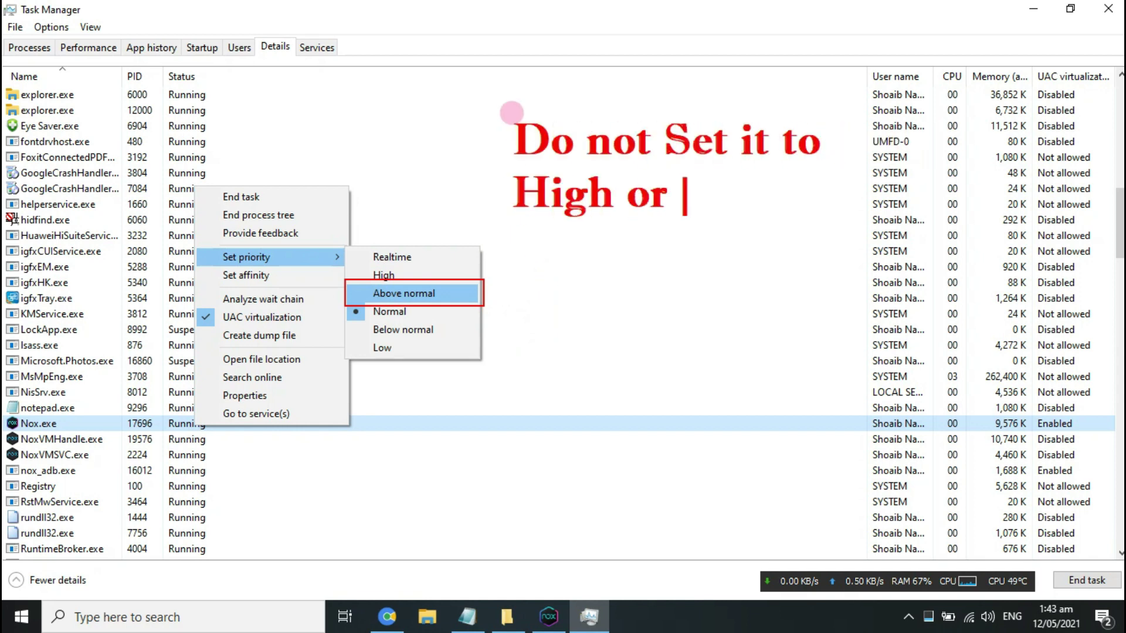
{"action": "type", "text": "Realtime"}
{"action": "key", "text": "Escape"}
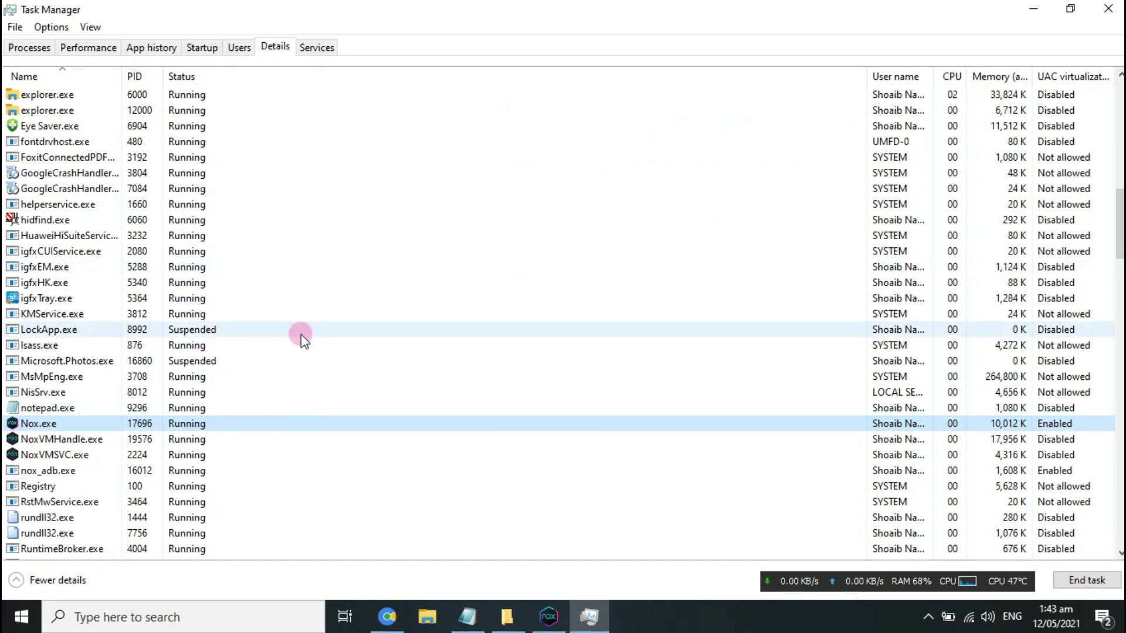
Set the priority of the Nox.exe process to Above normal and confirm the change
{"action": "right_click", "coordinate": [217, 424]}
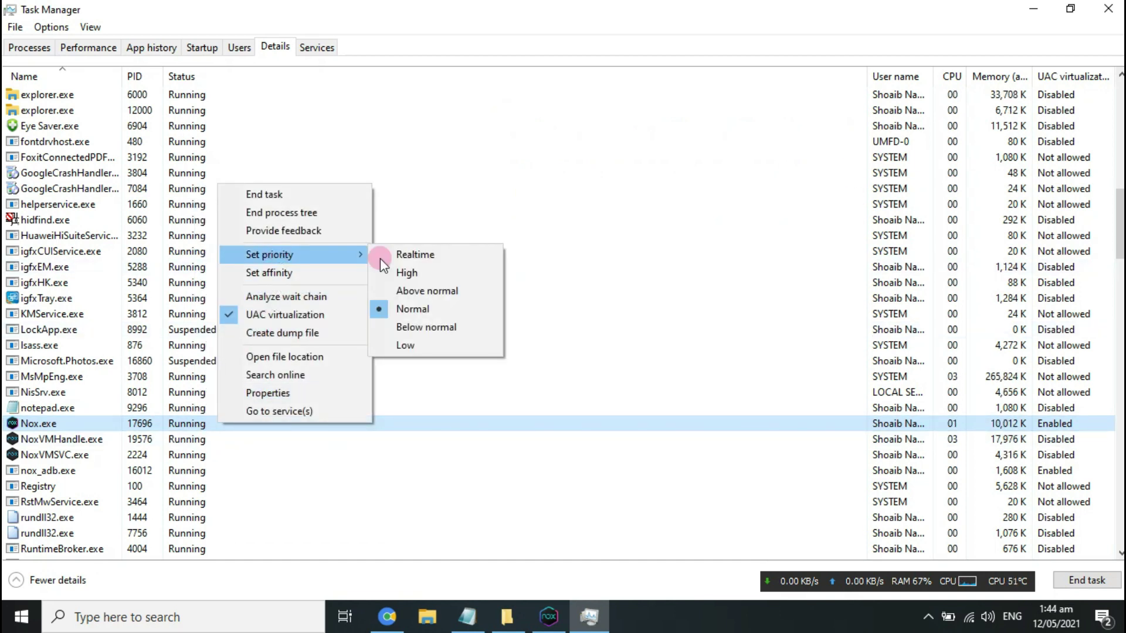
{"action": "left_click", "coordinate": [409, 291]}
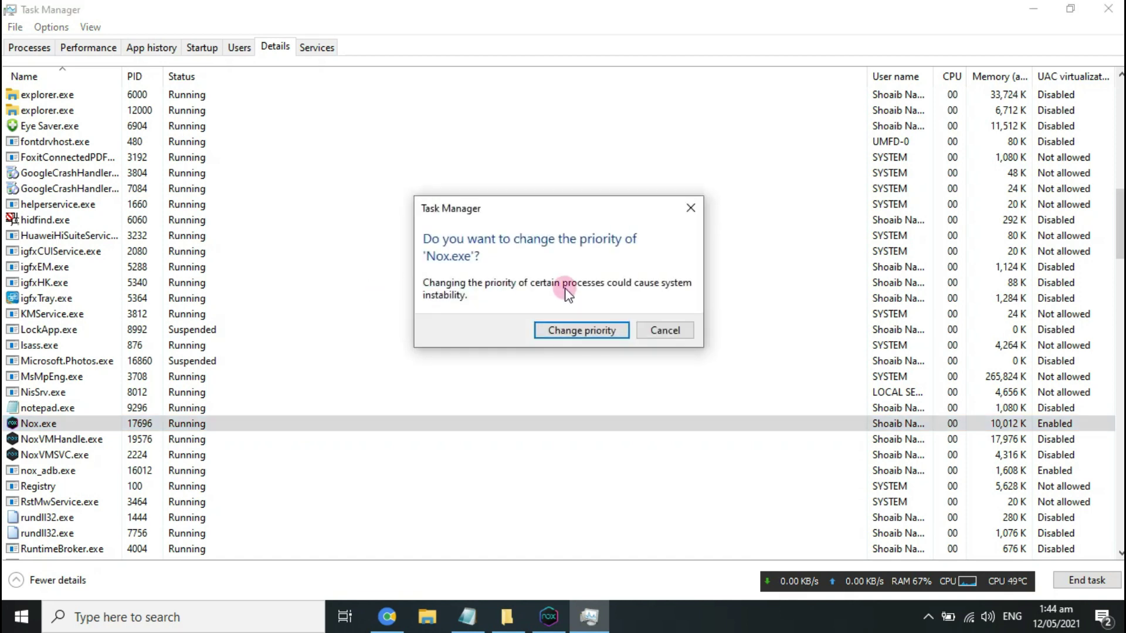
{"action": "left_click", "coordinate": [568, 328]}
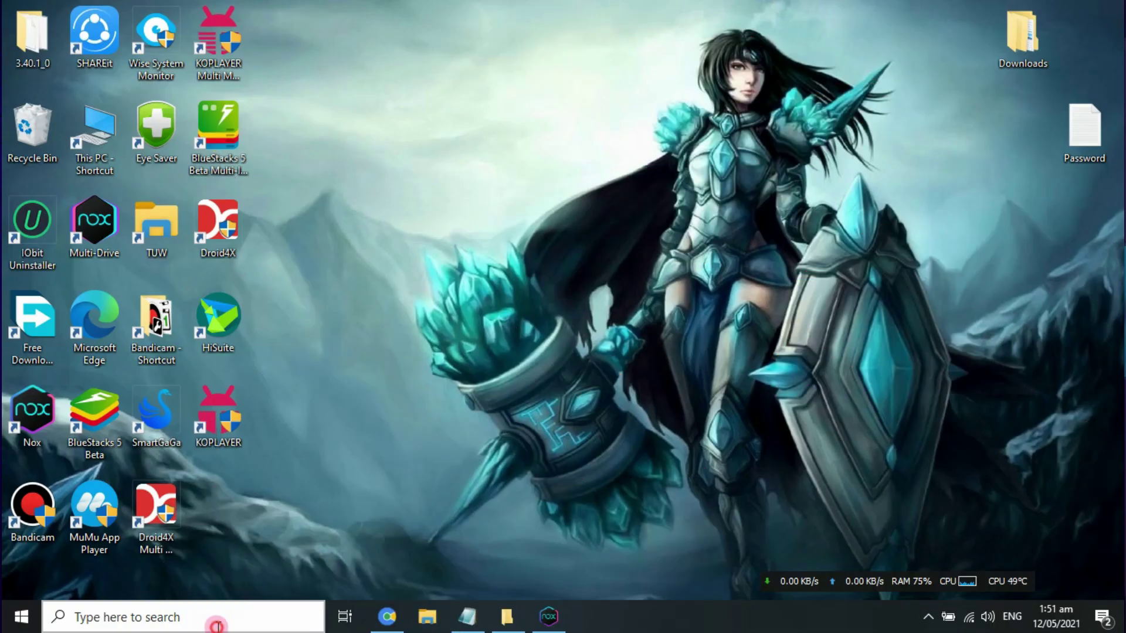
Search Windows for Control Panel, open it and go to the System page
{"action": "left_click", "coordinate": [217, 623]}
{"action": "type", "text": "contr"}
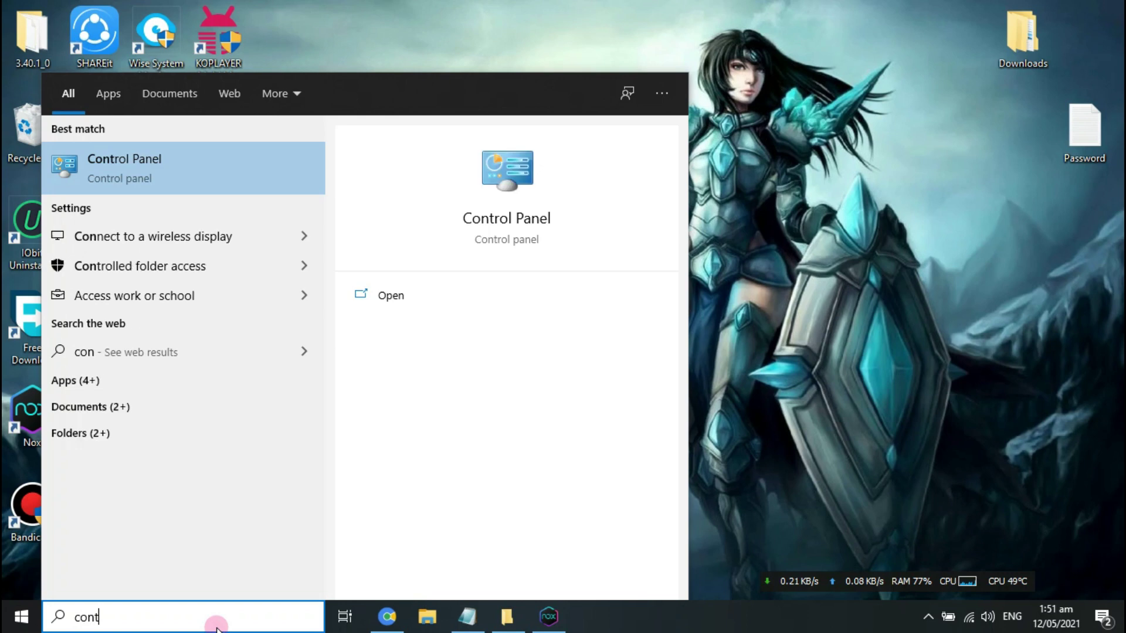
{"action": "left_click", "coordinate": [173, 158]}
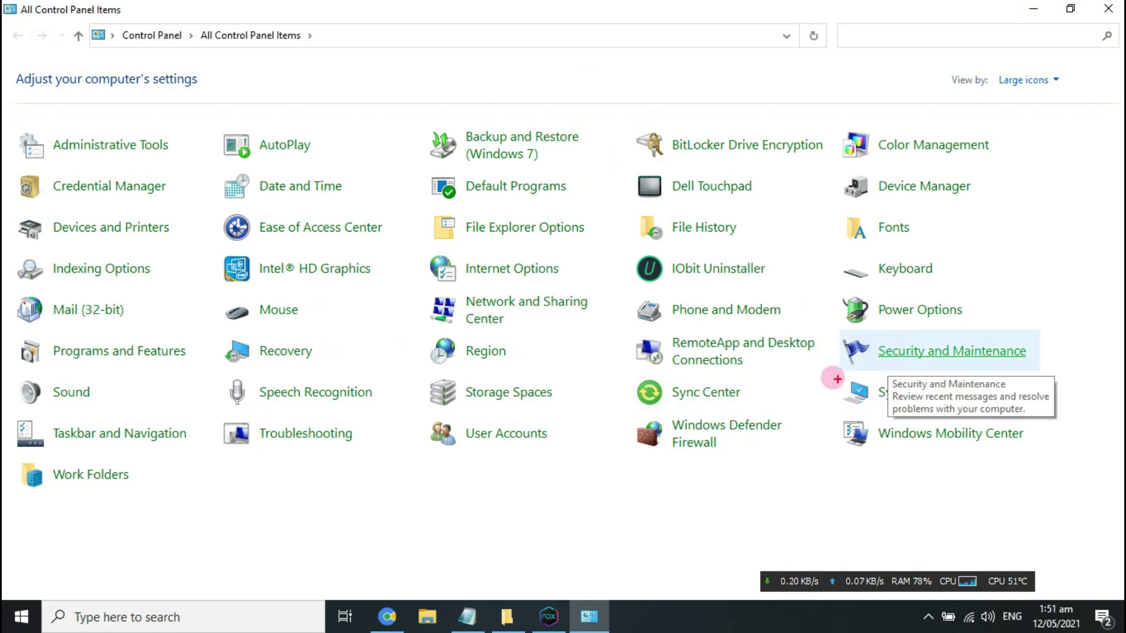
{"action": "left_click_drag", "start_coordinate": [832, 374], "coordinate": [996, 410]}
{"action": "left_click", "coordinate": [889, 397]}
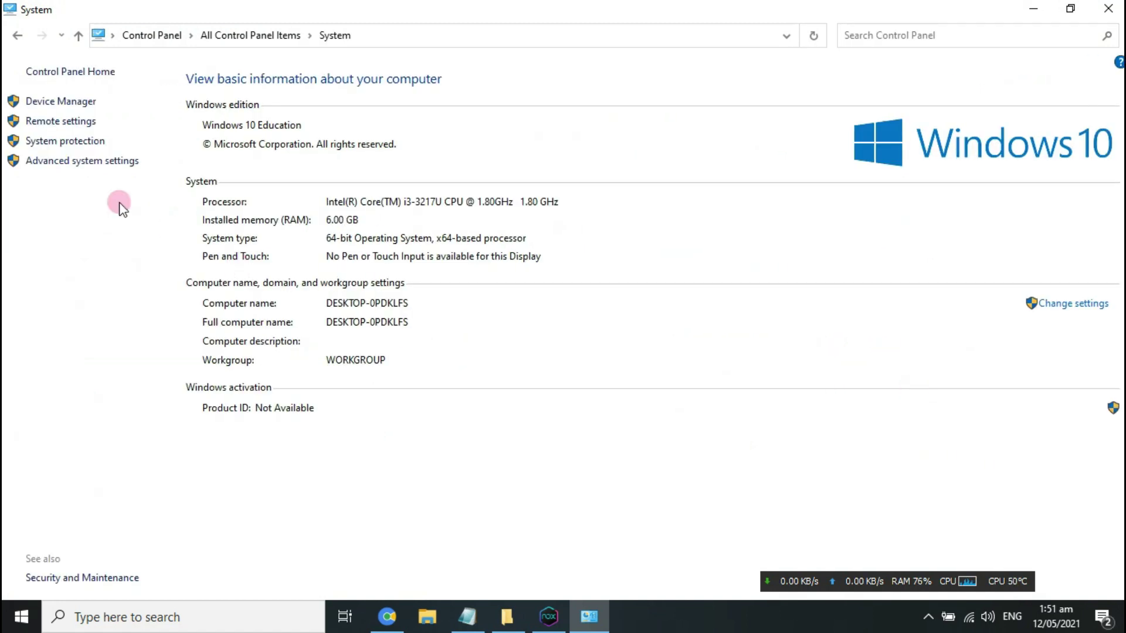
Open the Virtual Memory settings through the advanced system settings and advanced performance options
{"action": "left_click", "coordinate": [82, 167]}
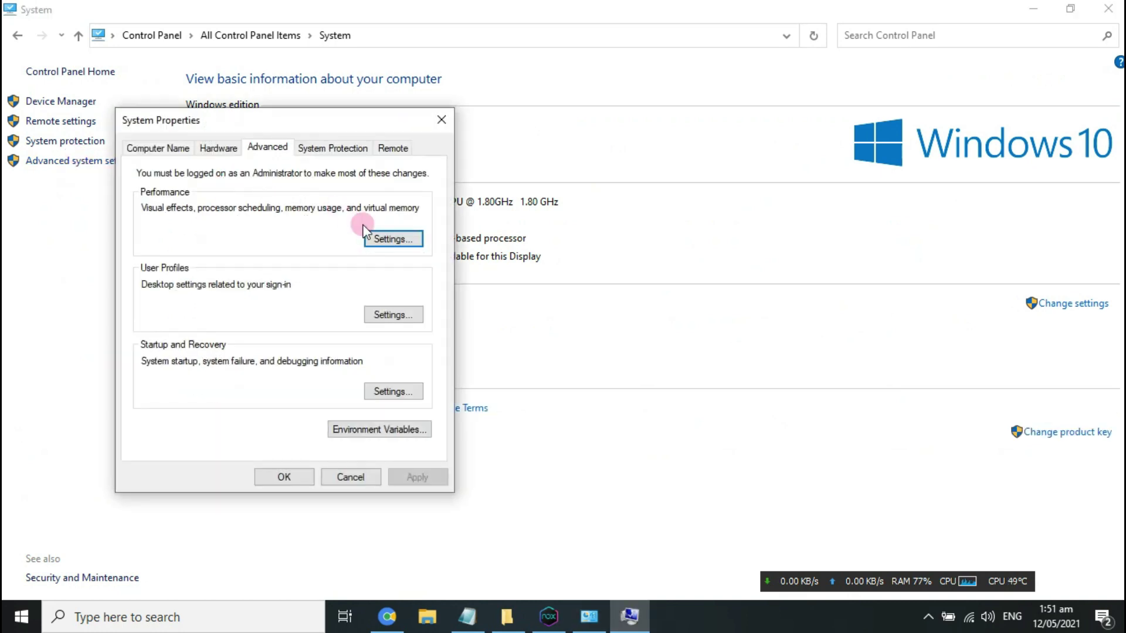
{"action": "left_click", "coordinate": [390, 240]}
{"action": "left_click", "coordinate": [249, 136]}
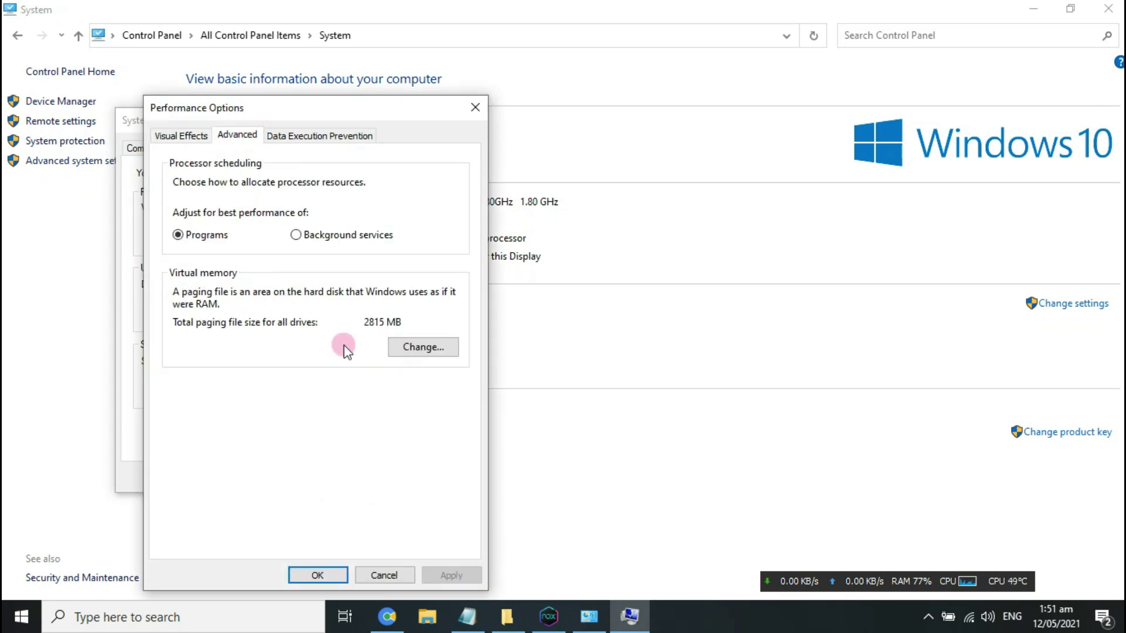
{"action": "left_click_drag", "start_coordinate": [386, 331], "coordinate": [464, 364]}
{"action": "left_click", "coordinate": [434, 346]}
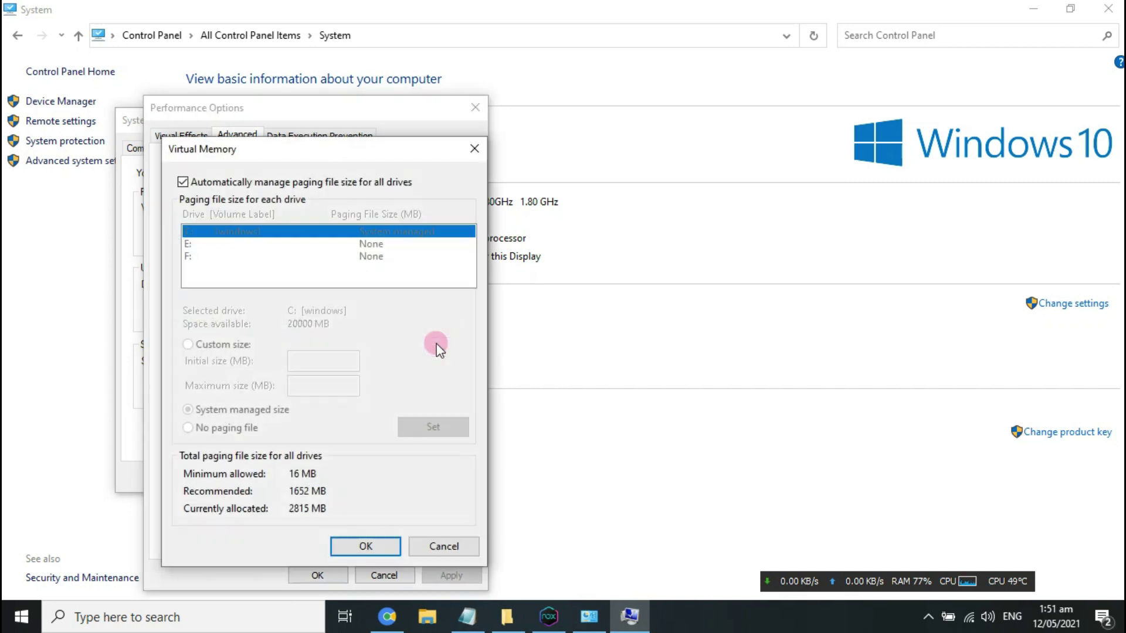
Turn off automatic paging file management for all drives and choose Custom size for drive C
{"action": "left_click_drag", "start_coordinate": [372, 154], "coordinate": [455, 99]}
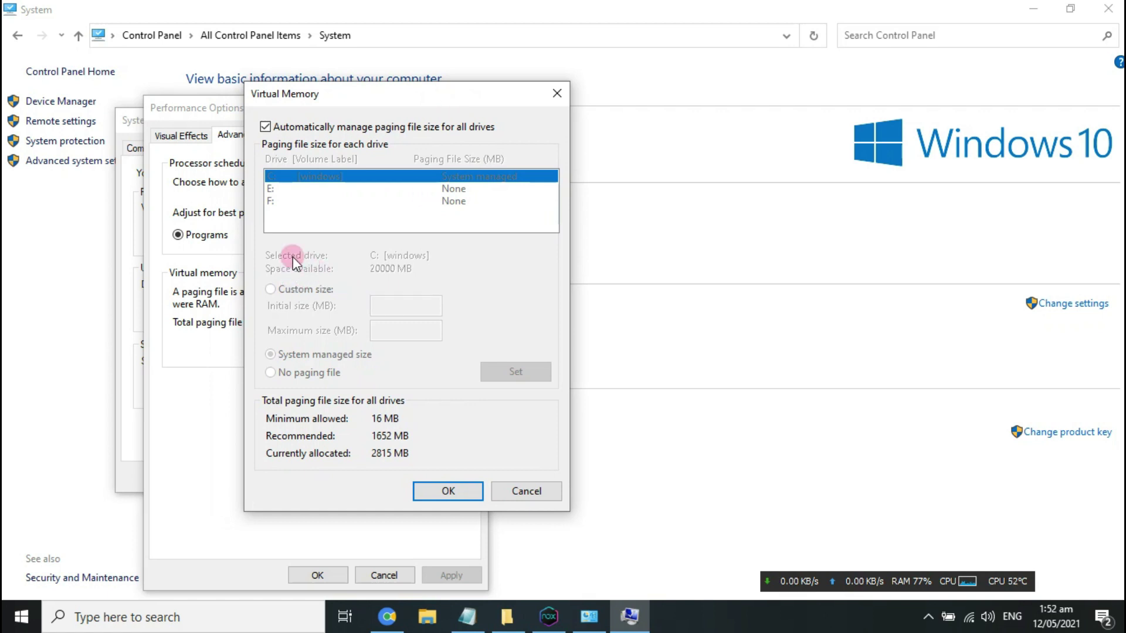
{"action": "left_click", "coordinate": [267, 127]}
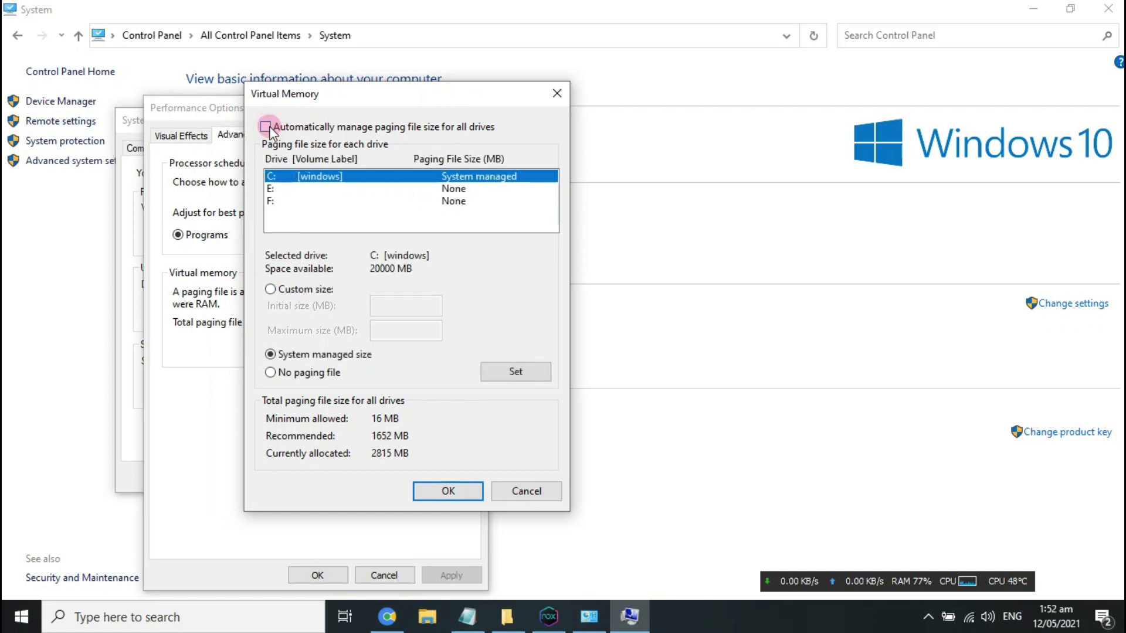
{"action": "left_click", "coordinate": [270, 289]}
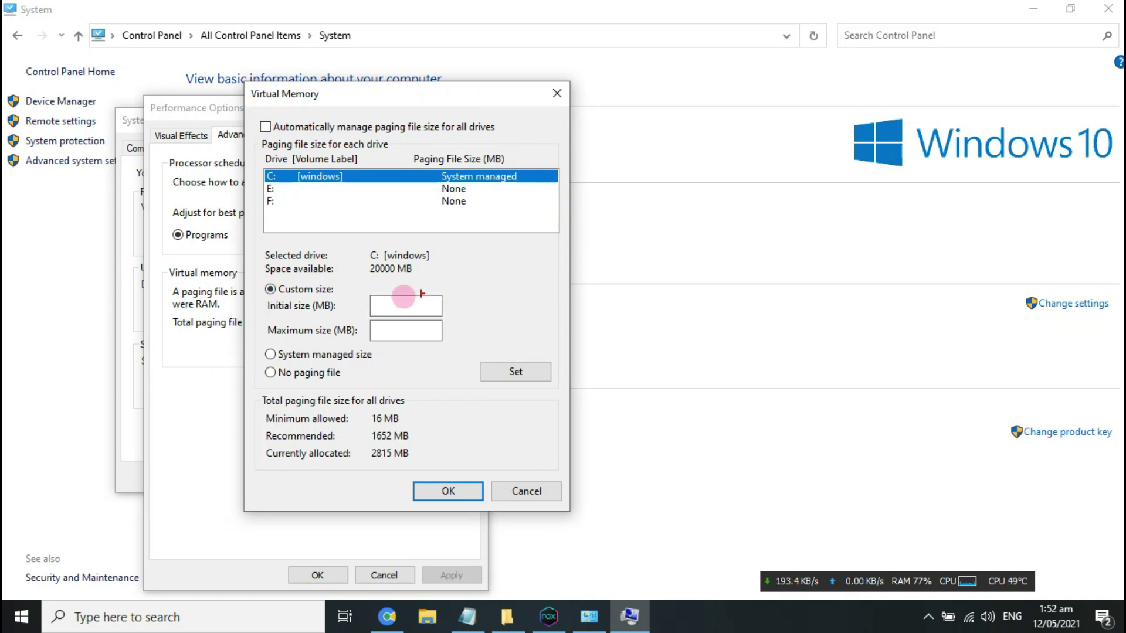
{"action": "left_click_drag", "start_coordinate": [361, 289], "coordinate": [447, 320]}
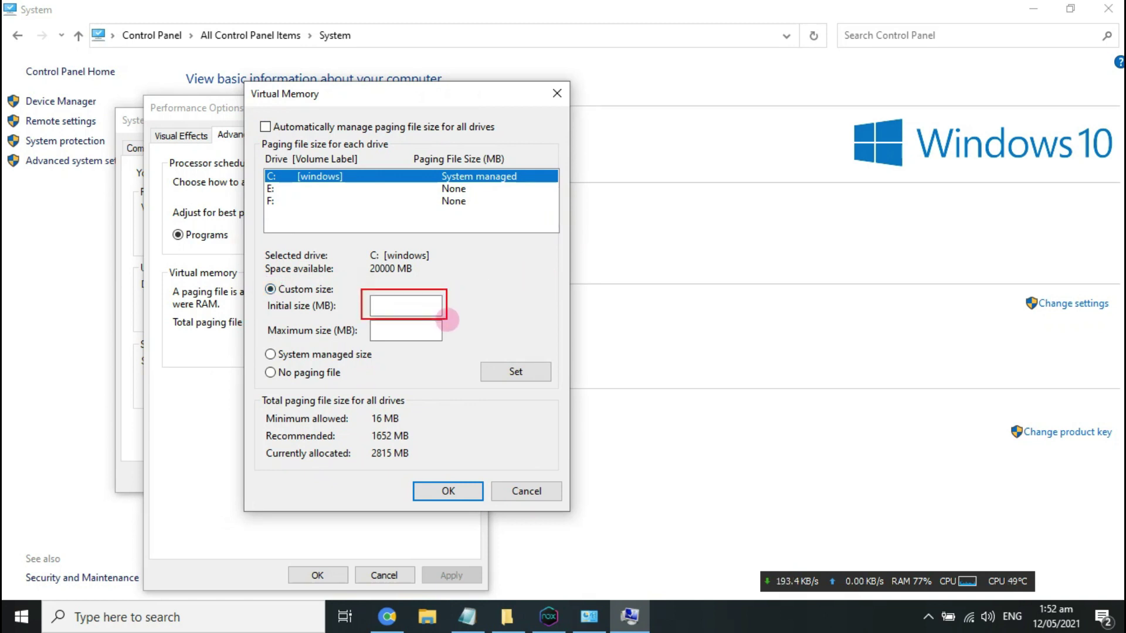
{"action": "left_click_drag", "start_coordinate": [361, 321], "coordinate": [453, 346]}
{"action": "left_click", "coordinate": [586, 170]}
{"action": "type", "text": "In these Two Boxes"}
{"action": "key", "text": "Return"}
{"action": "type", "text": "You should have to"}
{"action": "key", "text": "Return"}
{"action": "type", "text": "Put values Double"}
{"action": "key", "text": "Return"}
{"action": "type", "text": "Than Your System"}
{"action": "key", "text": "Return"}
{"action": "type", "text": "Ram Suppose I have"}
{"action": "key", "text": "Return"}
{"action": "type", "text": "4GB then I will Put 8000"}
{"action": "key", "text": "Escape"}
Enter the custom initial paging file size for drive C
{"action": "left_click", "coordinate": [414, 307]}
{"action": "type", "text": "8"}
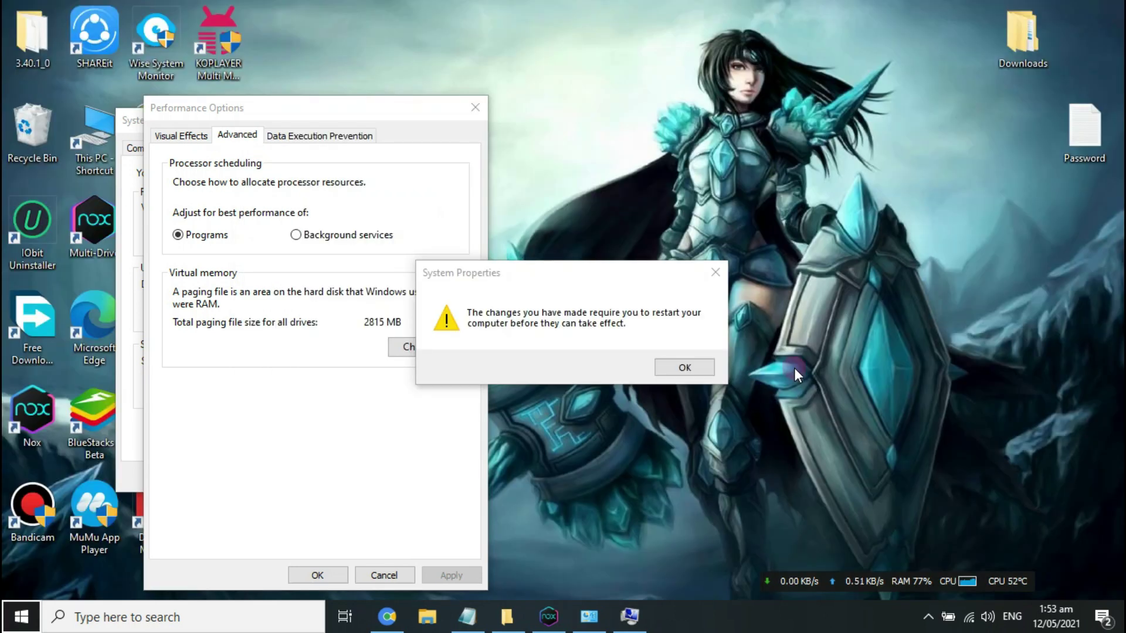
{"action": "right_click", "coordinate": [786, 291]}
{"action": "left_click", "coordinate": [817, 337]}
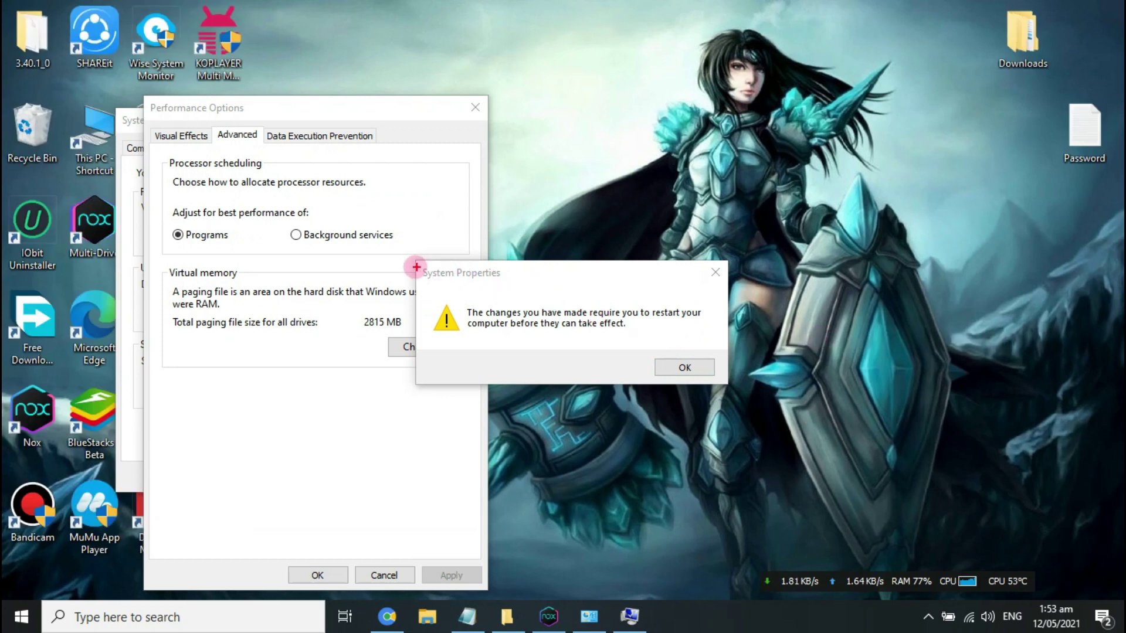
{"action": "mouse_move", "coordinate": [420, 263]}
{"action": "left_mouse_down"}
{"action": "mouse_move", "coordinate": [633, 332]}
{"action": "mouse_move", "coordinate": [732, 388]}
{"action": "left_mouse_up"}
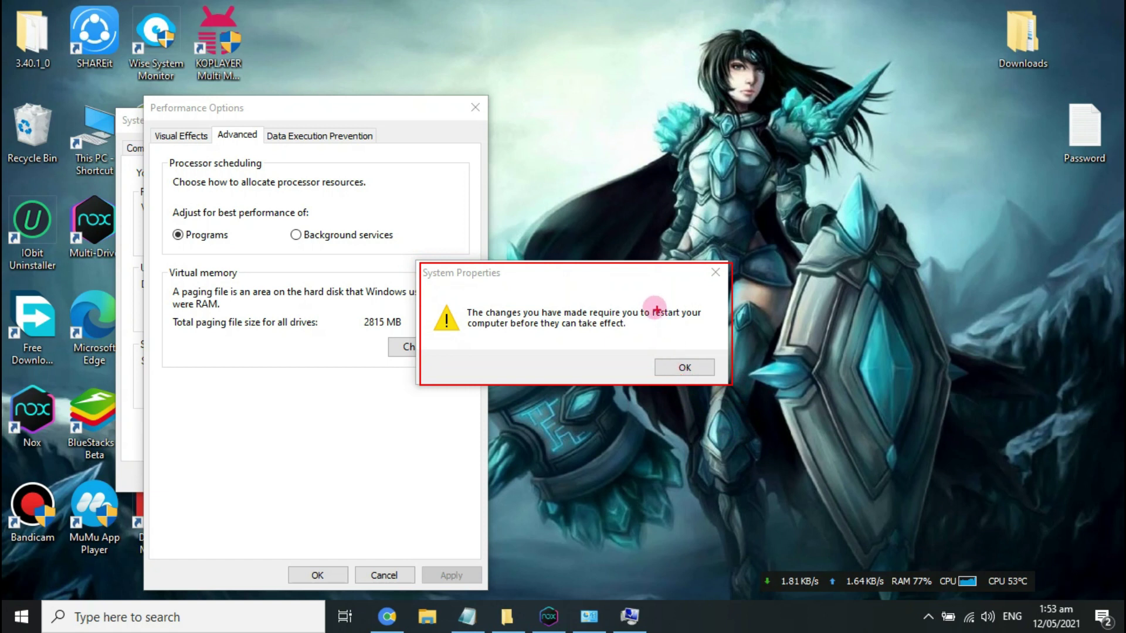
{"action": "left_click_drag", "start_coordinate": [635, 299], "coordinate": [721, 325]}
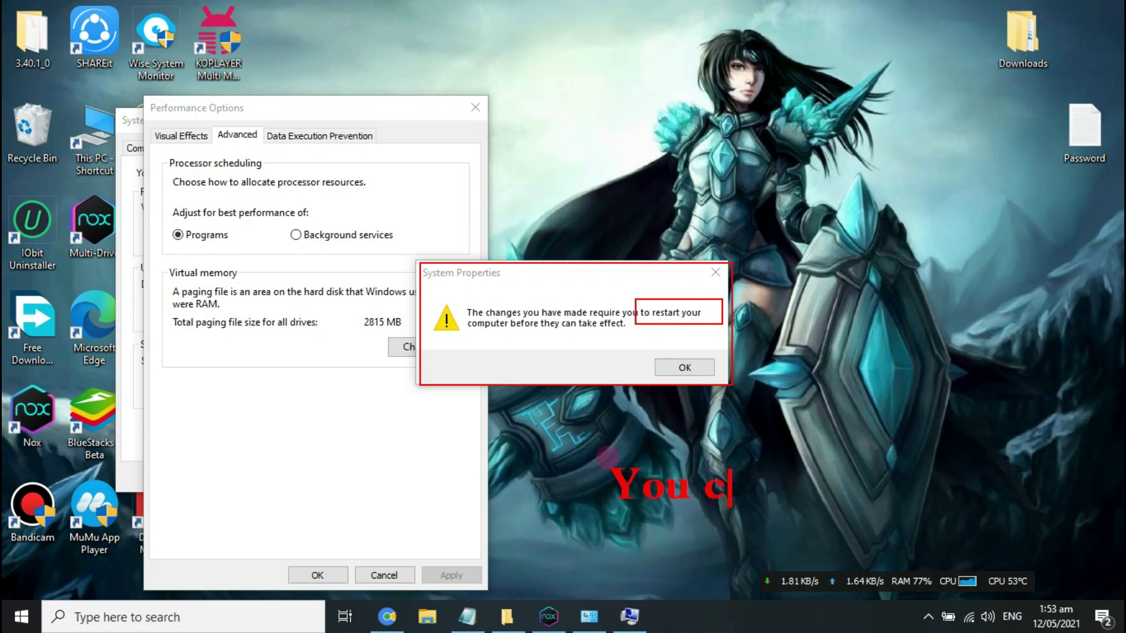
{"action": "type", "text": "an restart at end of All the step"}
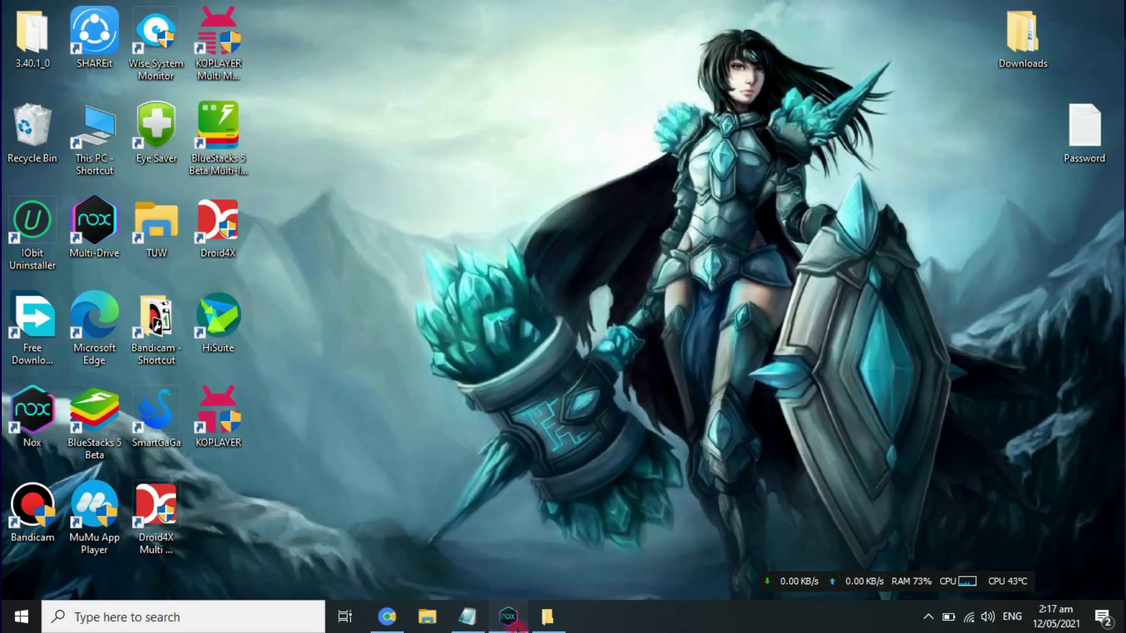
Switch to NoxPlayer, open the performance settings and clear the custom CPU core count
{"action": "left_click", "coordinate": [513, 622]}
{"action": "left_click", "coordinate": [926, 61]}
{"action": "left_click", "coordinate": [972, 22]}
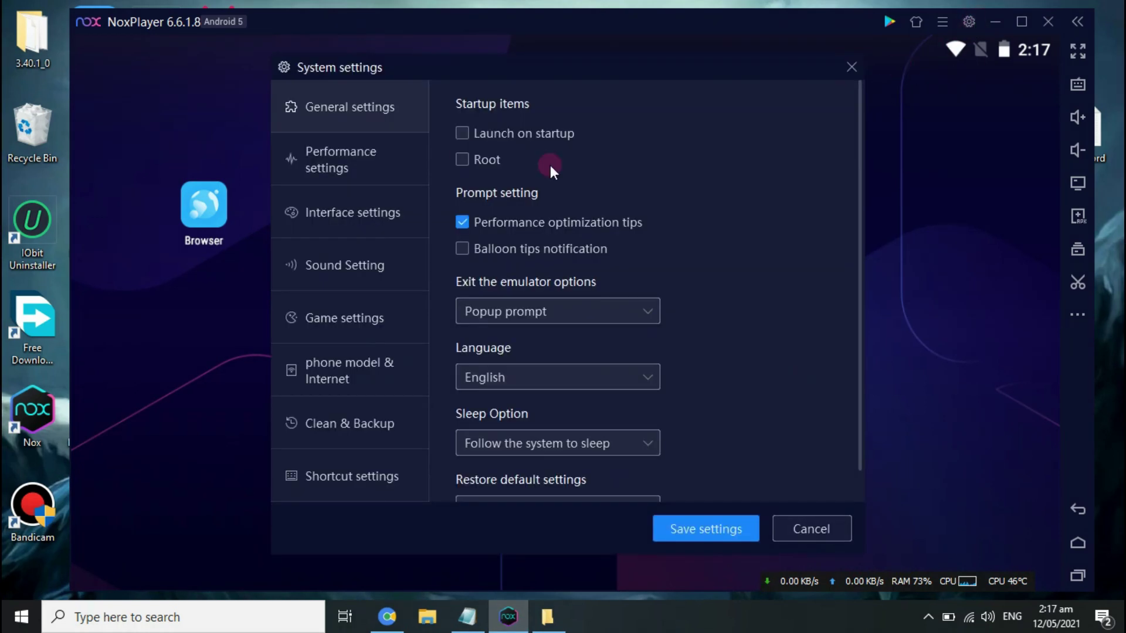
{"action": "left_click", "coordinate": [396, 153]}
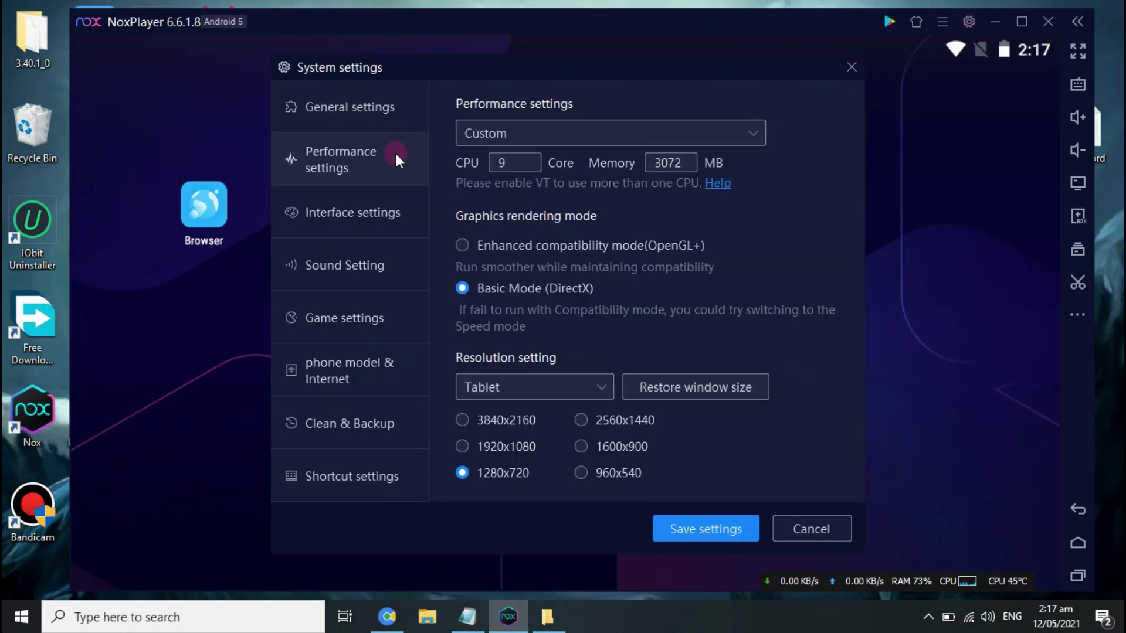
{"action": "left_click_drag", "start_coordinate": [540, 155], "coordinate": [526, 158]}
Check the processor's logical processor count in Task Manager's performance view and set NoxPlayer's custom CPU cores to 4
{"action": "right_click", "coordinate": [821, 613]}
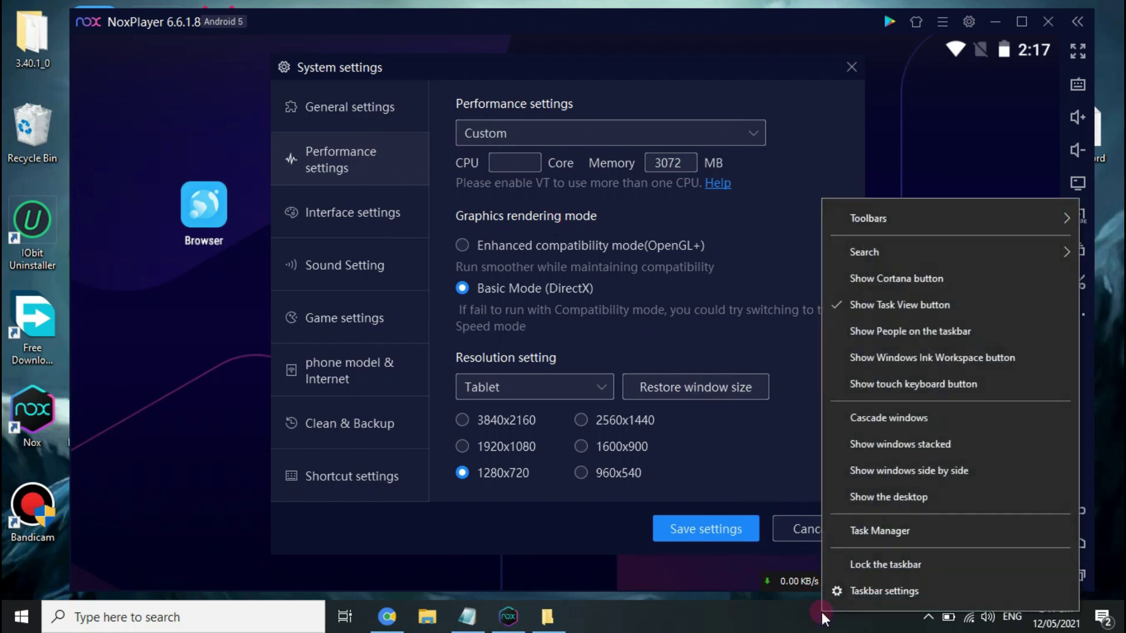
{"action": "left_click", "coordinate": [885, 534]}
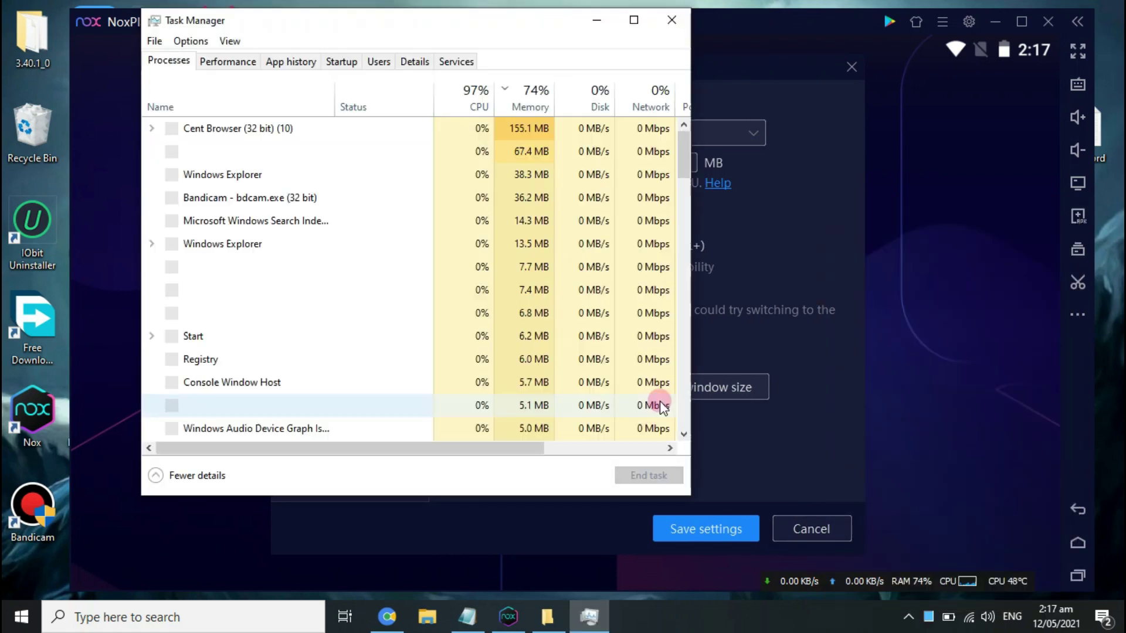
{"action": "left_click", "coordinate": [230, 62]}
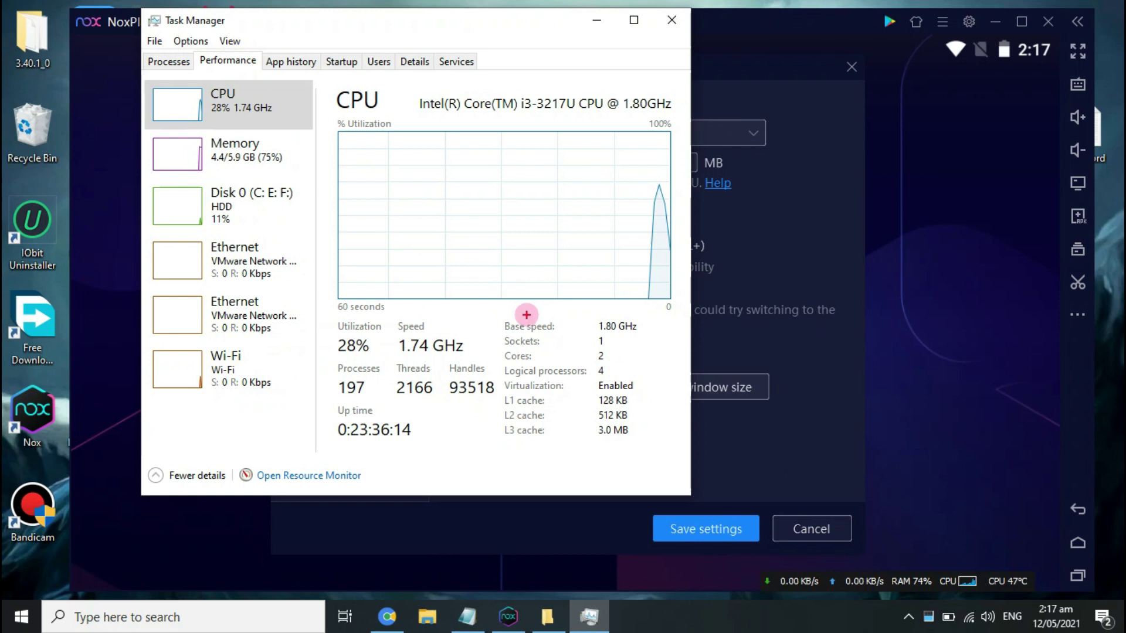
{"action": "left_click_drag", "start_coordinate": [498, 363], "coordinate": [619, 380]}
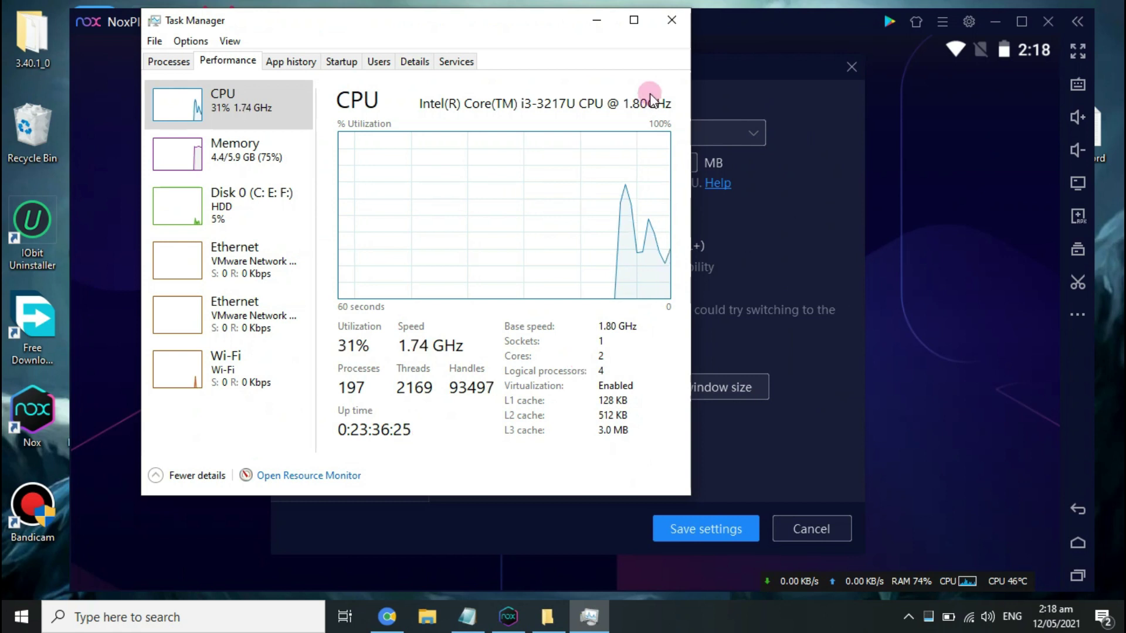
{"action": "left_click", "coordinate": [672, 22]}
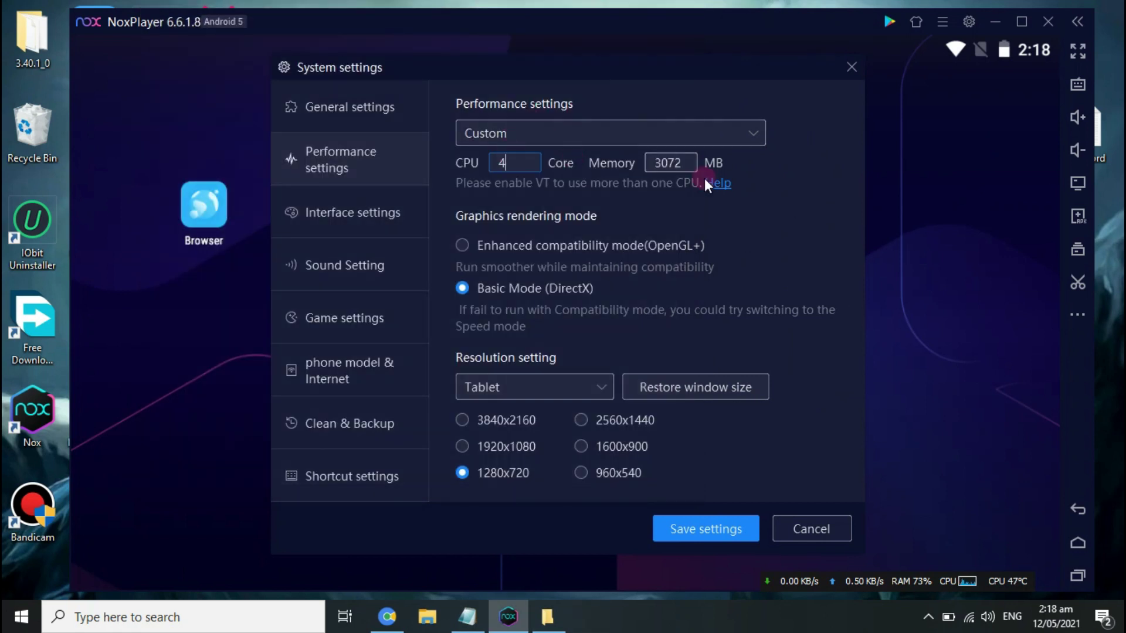
{"action": "left_click_drag", "start_coordinate": [705, 75], "coordinate": [539, 57]}
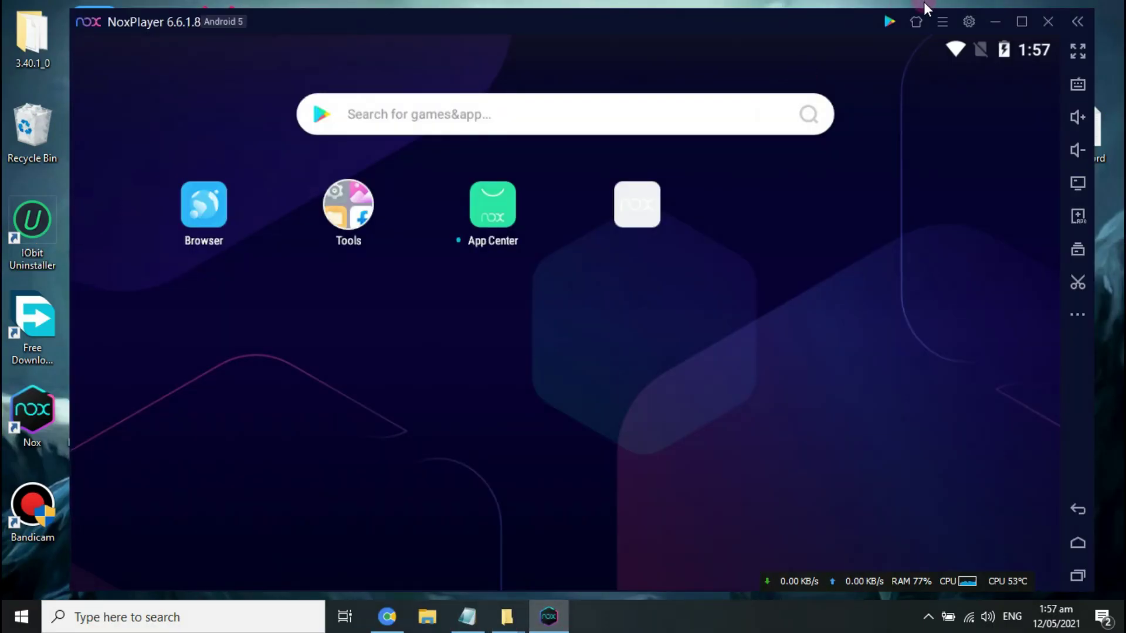
Set NoxPlayer's graphics rendering mode to Basic Mode (DirectX) in the performance settings and save the settings
{"action": "left_click", "coordinate": [969, 20]}
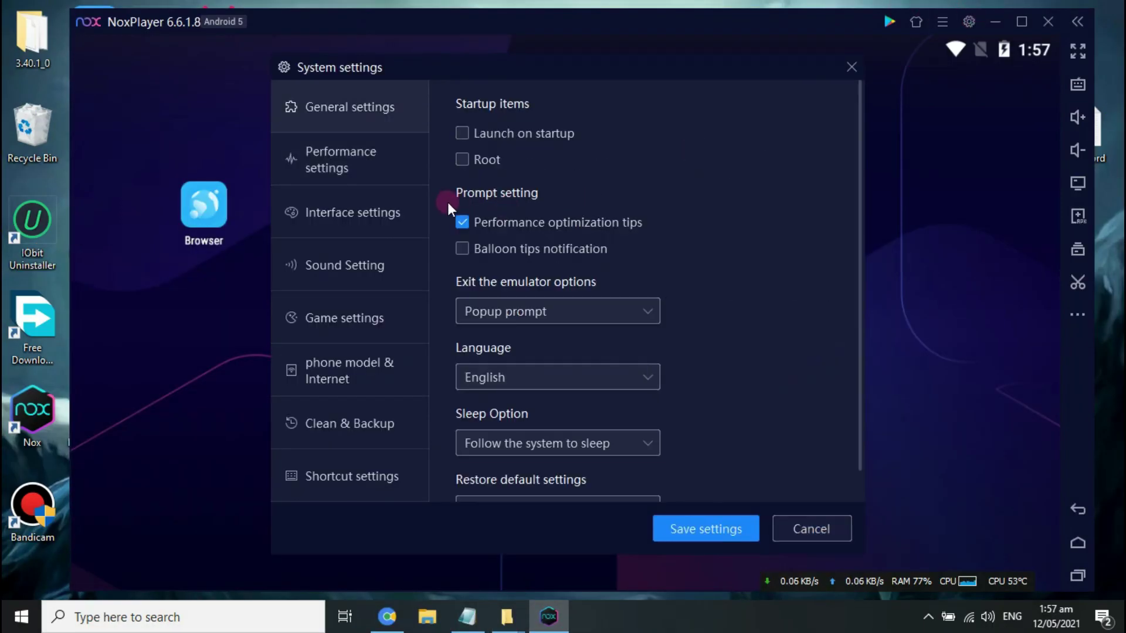
{"action": "left_click", "coordinate": [336, 319]}
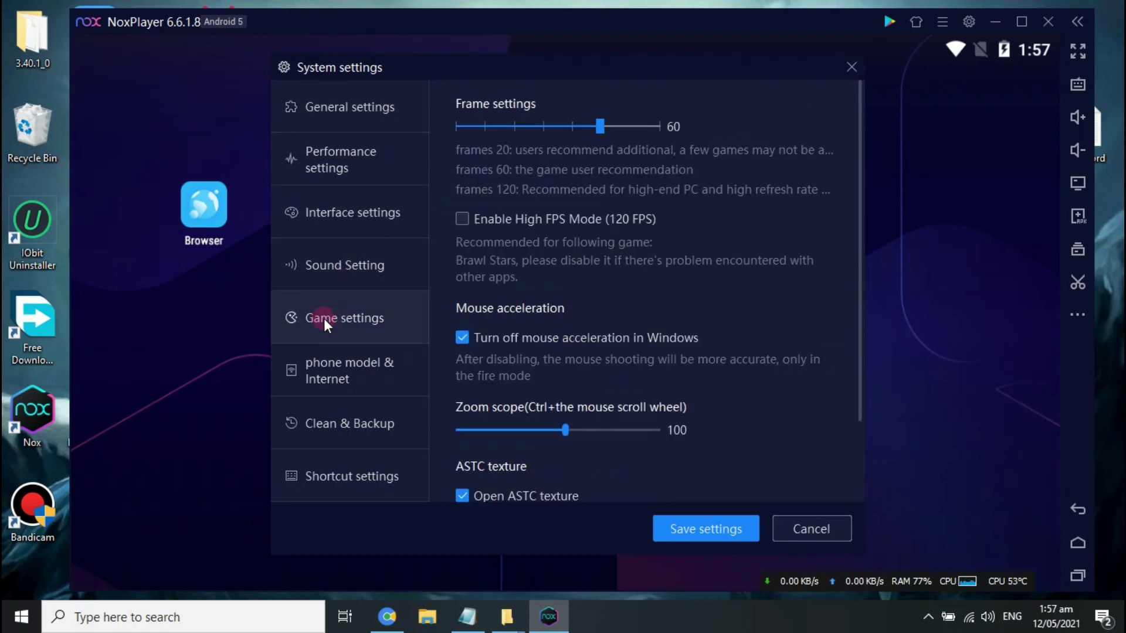
{"action": "left_click", "coordinate": [360, 181]}
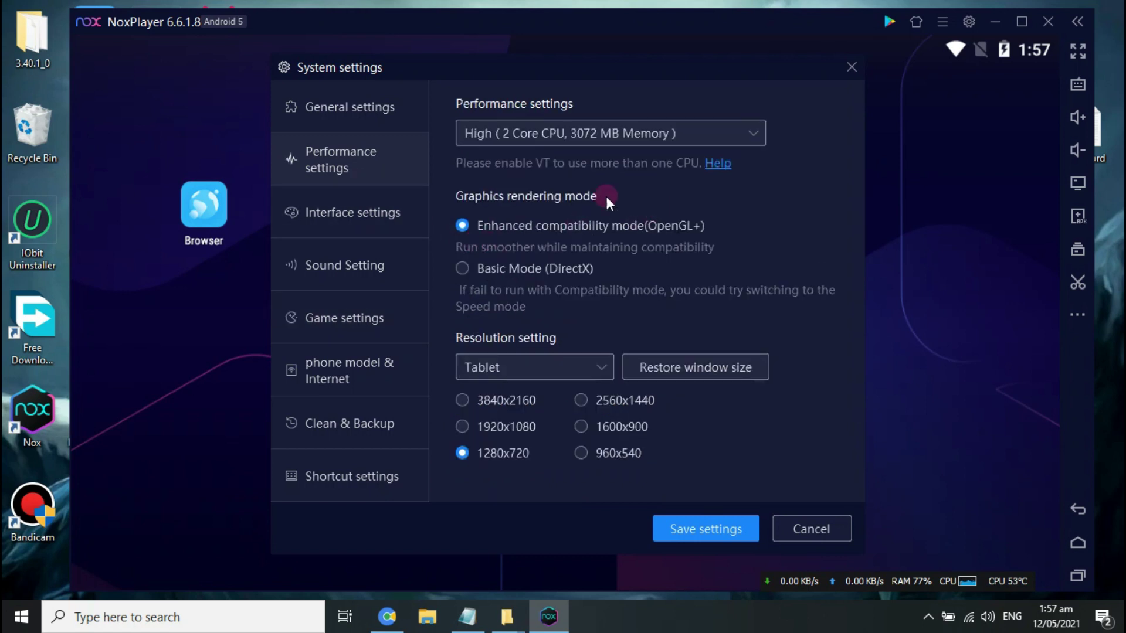
{"action": "left_click", "coordinate": [462, 268]}
{"action": "left_click_drag", "start_coordinate": [599, 93], "coordinate": [431, 75]}
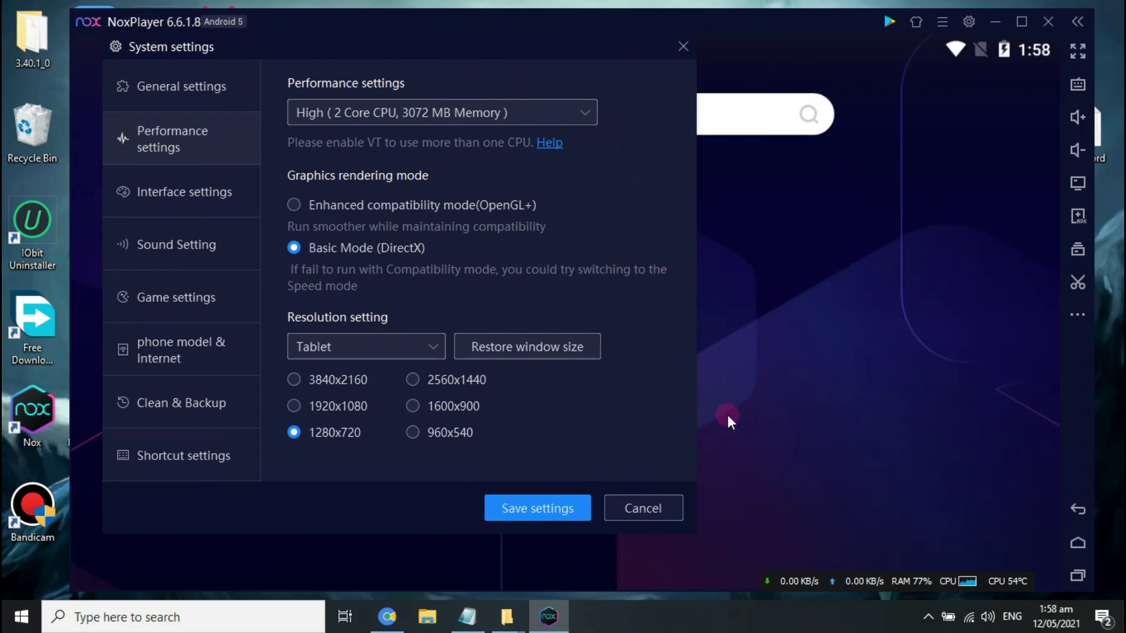
{"action": "left_click", "coordinate": [539, 511]}
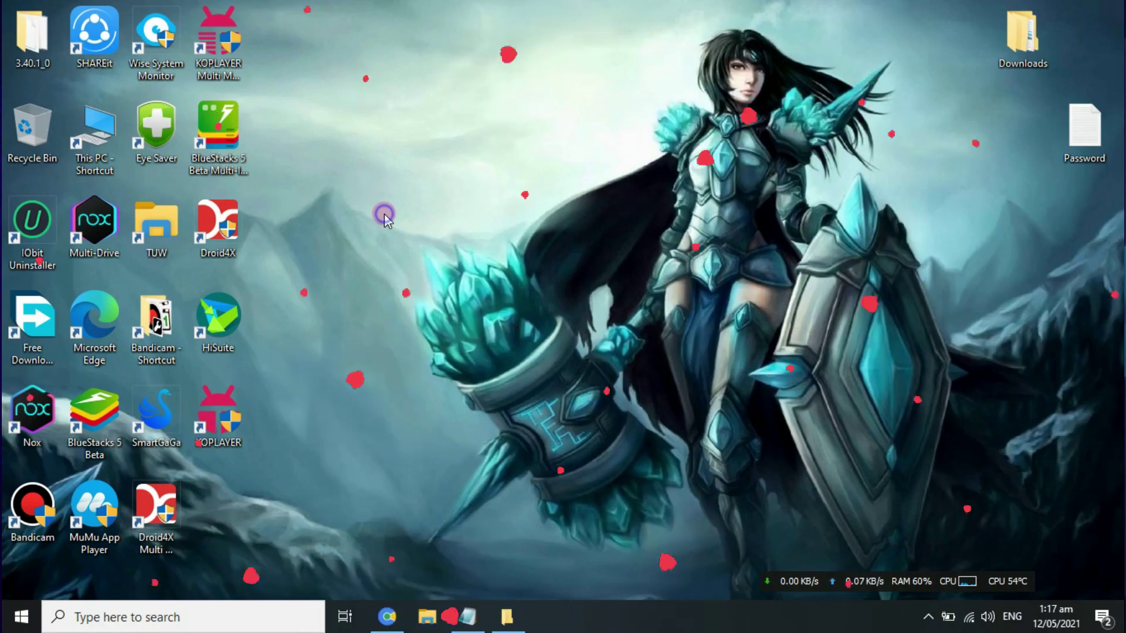
Refresh the desktop and open the Nox multi-instance manager from its Multi-Drive shortcut
{"action": "right_click", "coordinate": [385, 214]}
{"action": "left_click", "coordinate": [426, 264]}
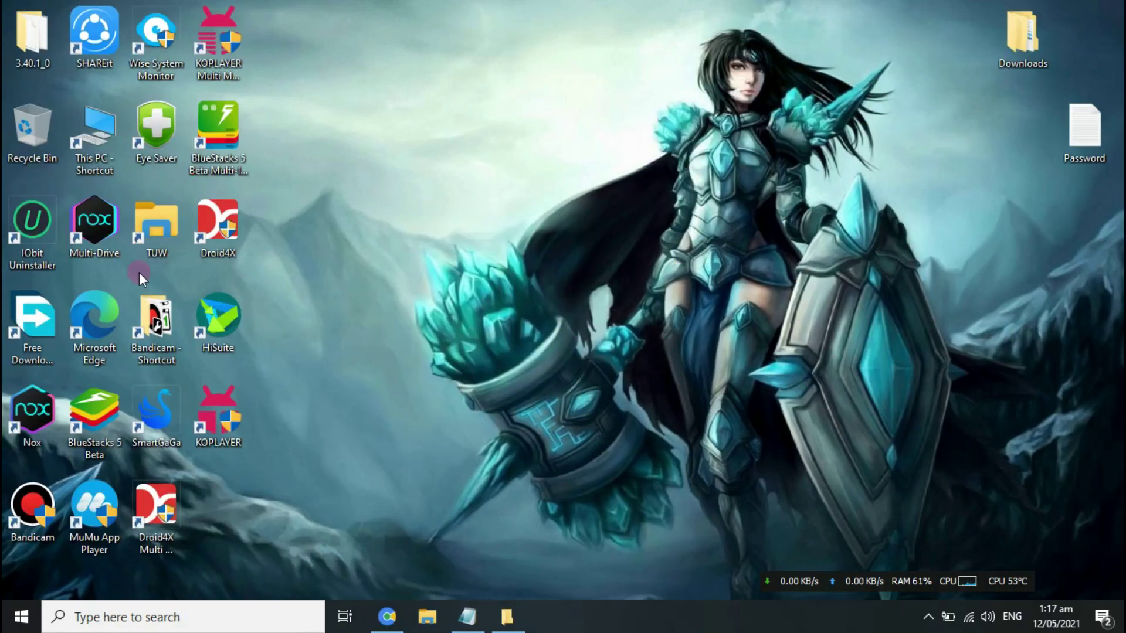
{"action": "right_click", "coordinate": [82, 220]}
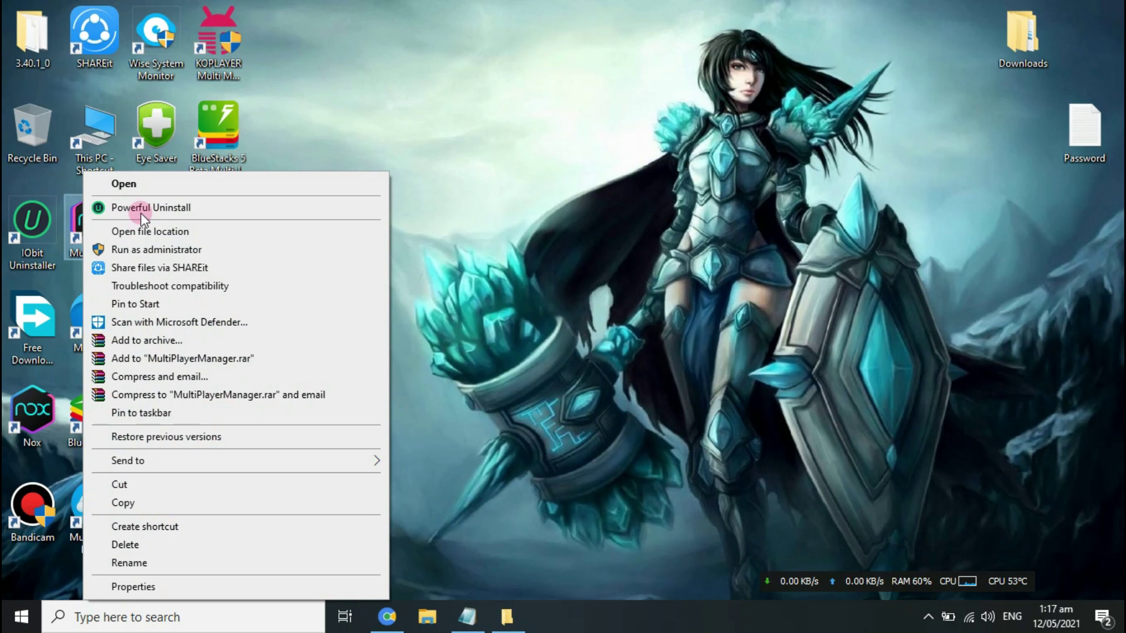
{"action": "left_click", "coordinate": [129, 182]}
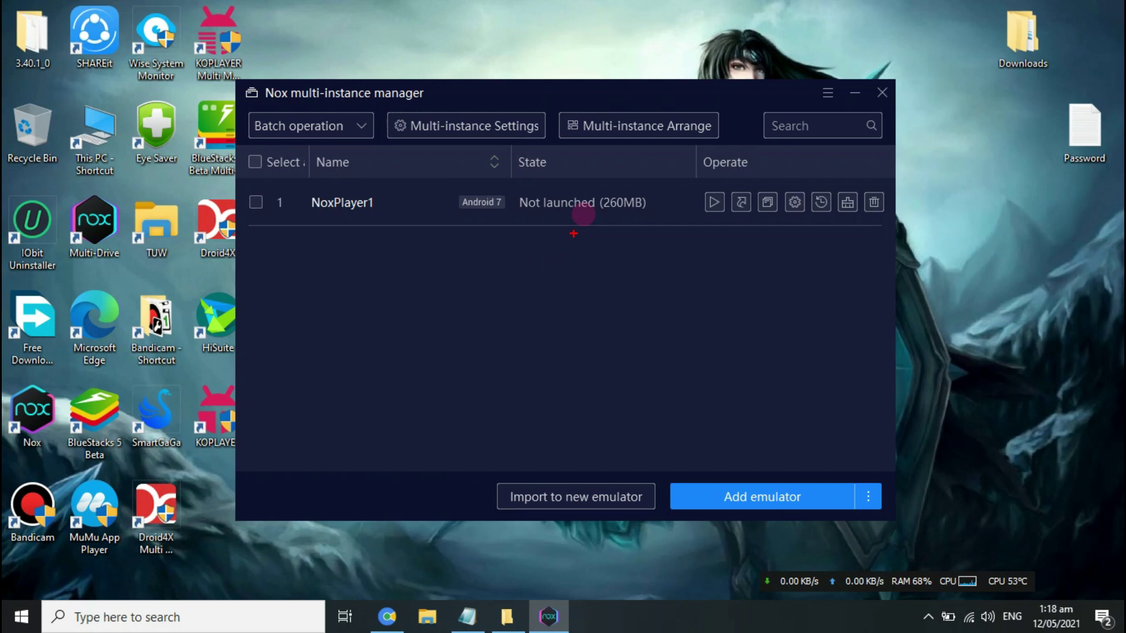
{"action": "mouse_move", "coordinate": [519, 187]}
{"action": "left_mouse_down"}
{"action": "mouse_move", "coordinate": [648, 196]}
{"action": "mouse_move", "coordinate": [652, 215]}
{"action": "left_mouse_up"}
{"action": "left_click", "coordinate": [256, 226]}
{"action": "type", "text": "You are seeing that in this emulator"}
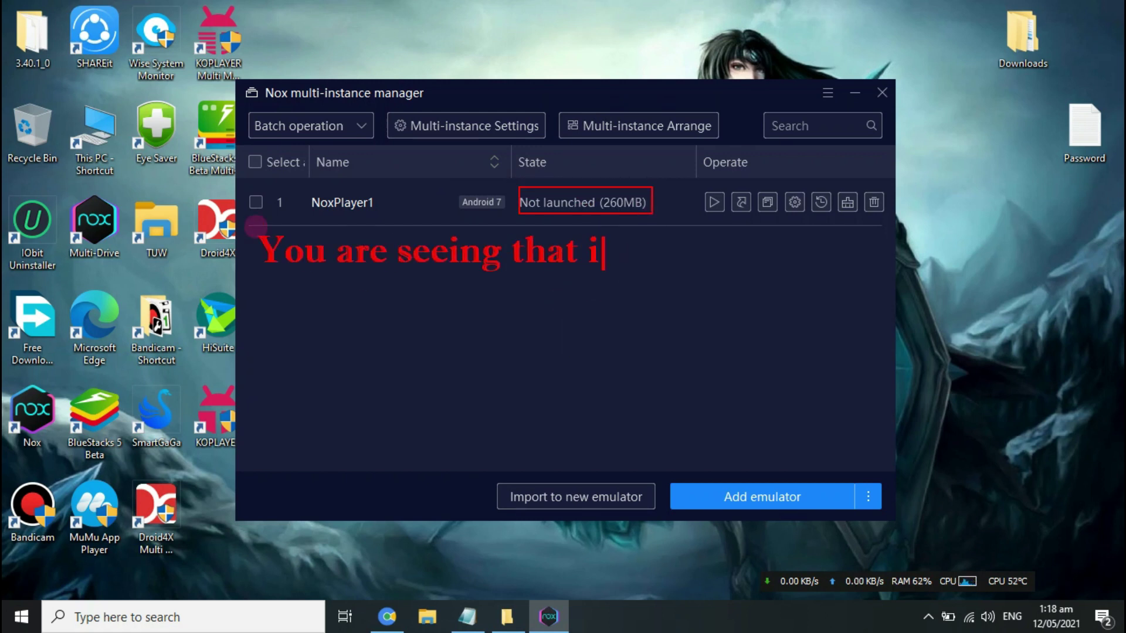
{"action": "key", "text": "Return"}
{"action": "type", "text": "We have a low space used but as time passes you got more and more space"}
{"action": "key", "text": "Return"}
{"action": "type", "text": "So it is best practice to clear it..."}
{"action": "key", "text": "Return"}
{"action": "type", "text": "Frequently...!"}
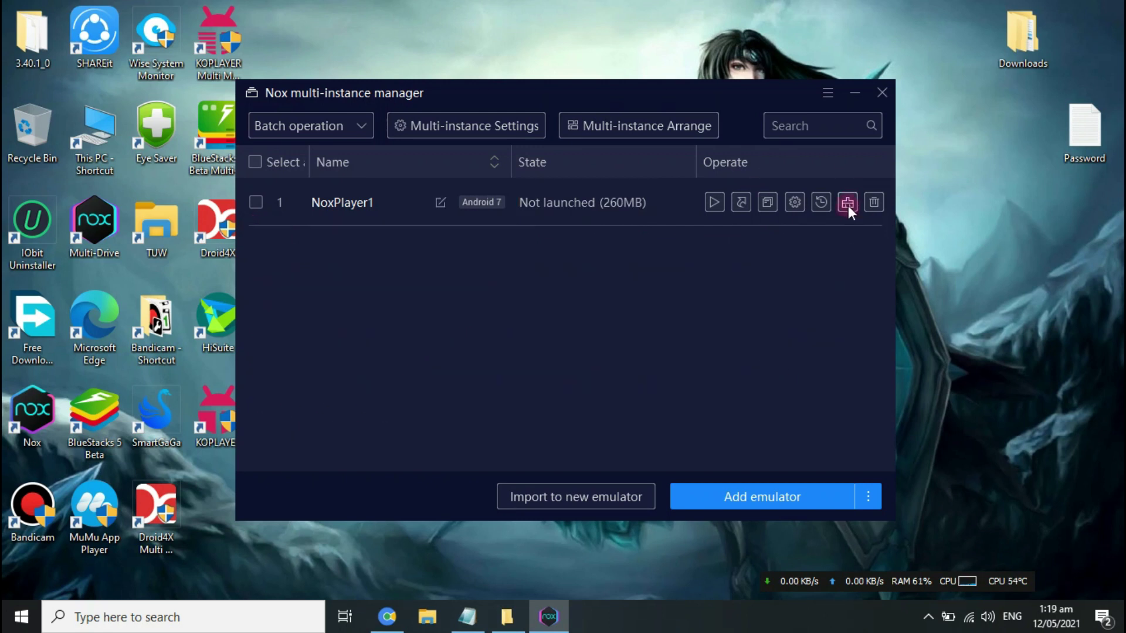
Clean up the disk space of the NoxPlayer1 instance and accept the data-loss reminder
{"action": "left_click", "coordinate": [848, 206]}
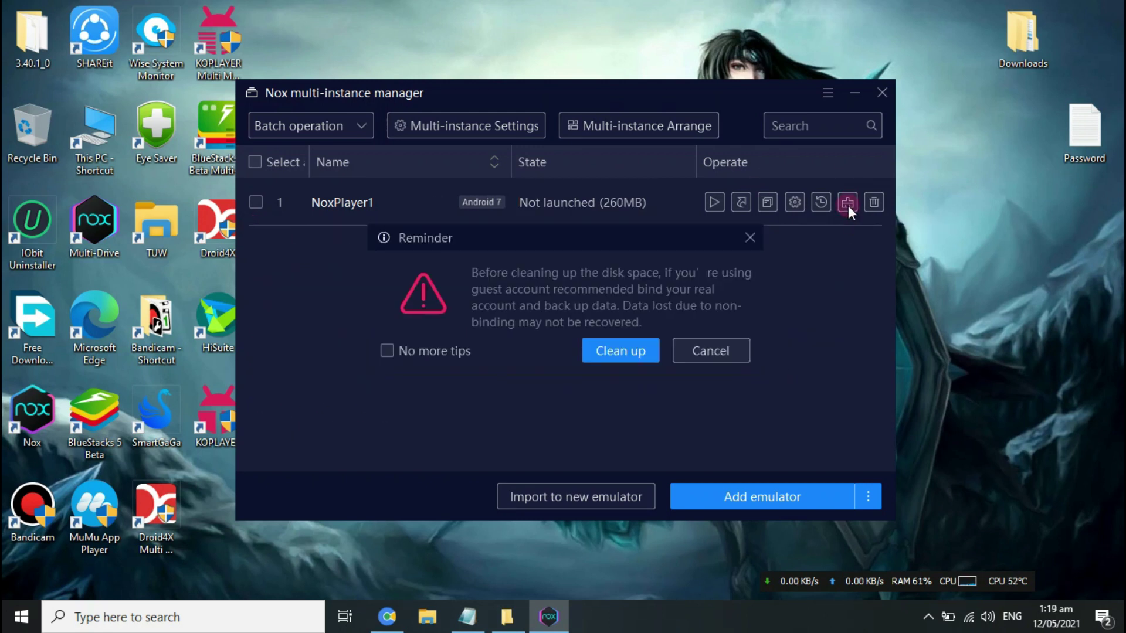
{"action": "left_click", "coordinate": [600, 352]}
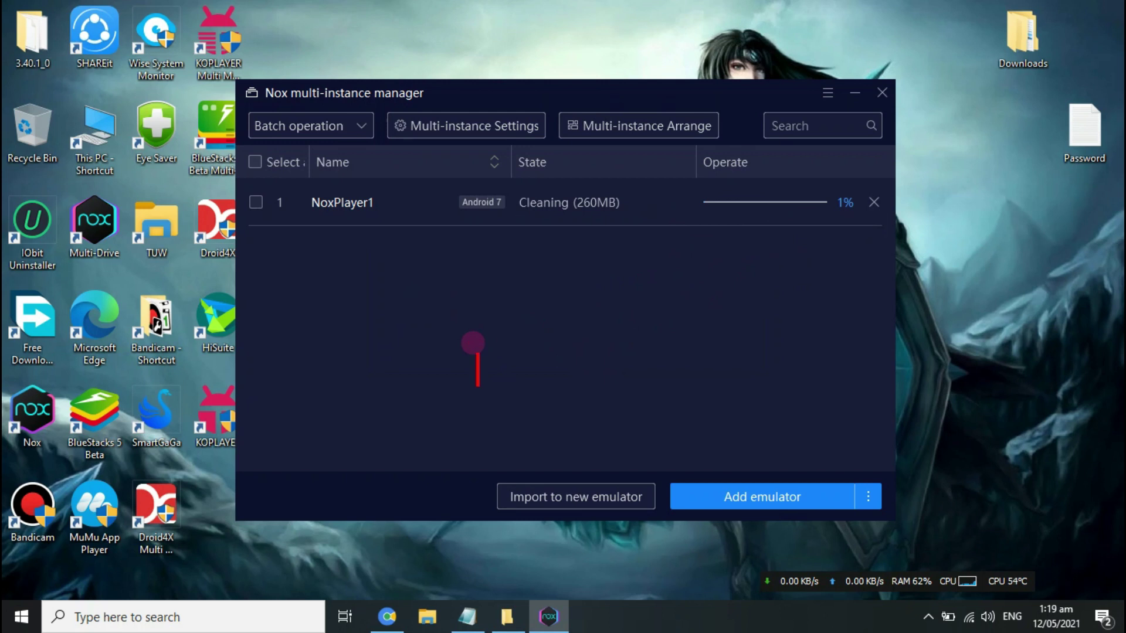
{"action": "type", "text": "This will take some time depending upon amout of data...."}
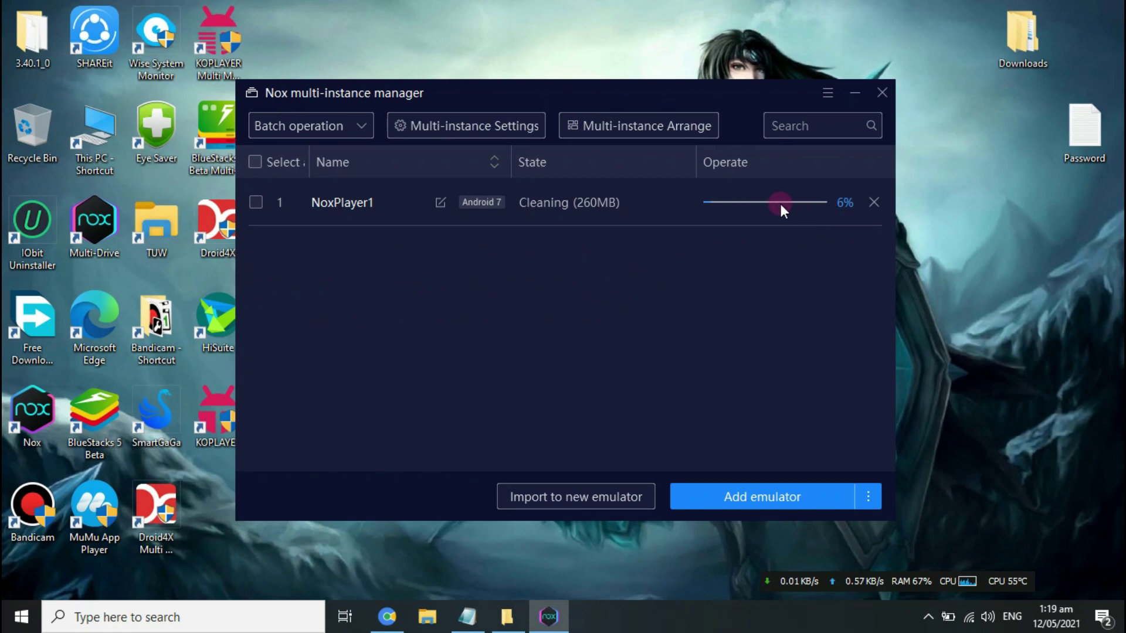
{"action": "left_click", "coordinate": [322, 284]}
{"action": "left_click", "coordinate": [261, 267]}
{"action": "type", "text": "While it is "}
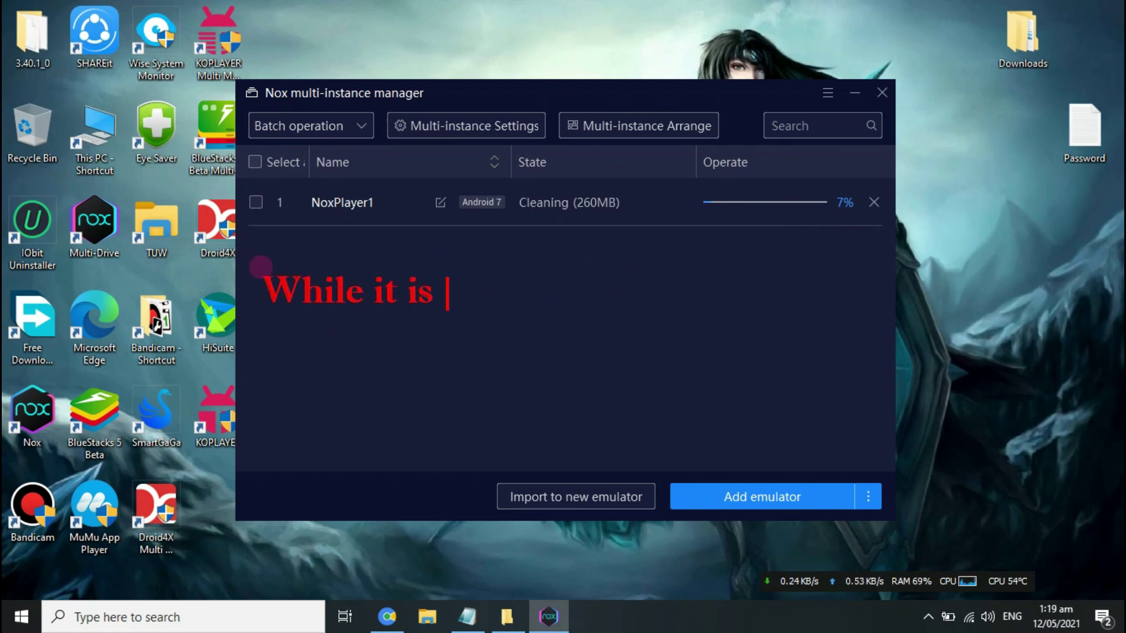
{"action": "type", "text": "clearing dont Q"}
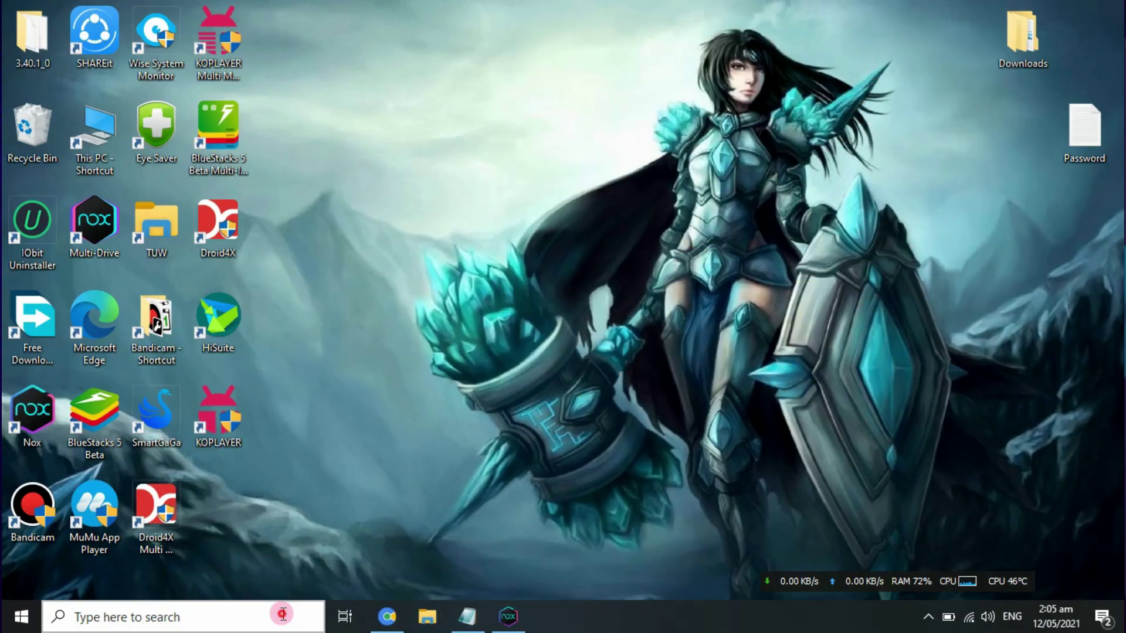
Search Windows for Control Panel, open it and go to Power Options
{"action": "left_click", "coordinate": [281, 616]}
{"action": "type", "text": "control"}
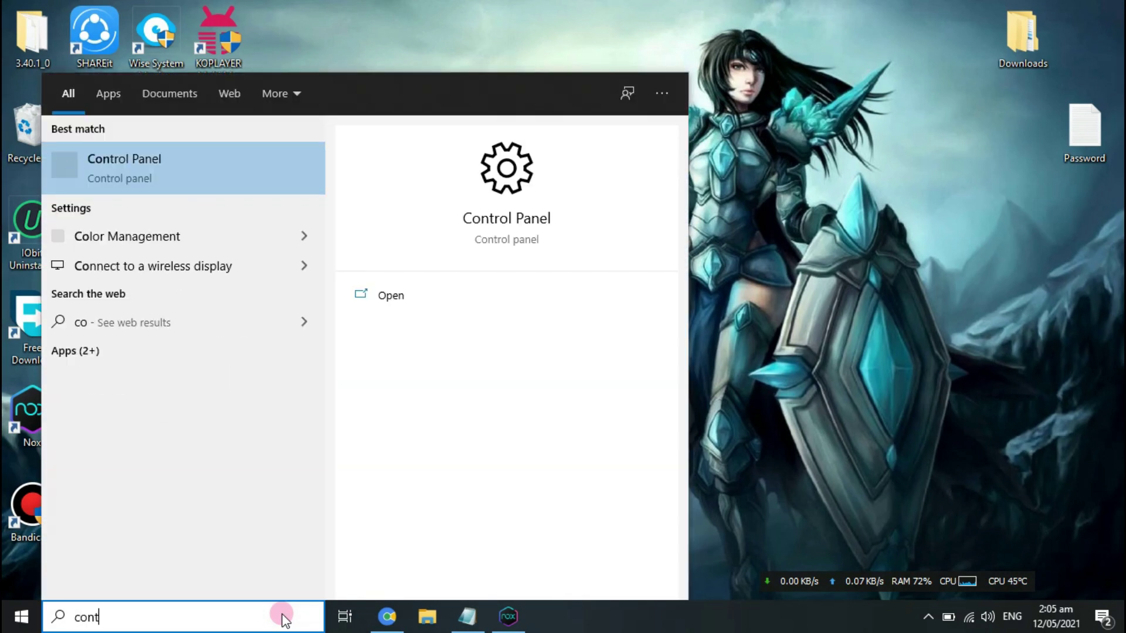
{"action": "left_click", "coordinate": [135, 169]}
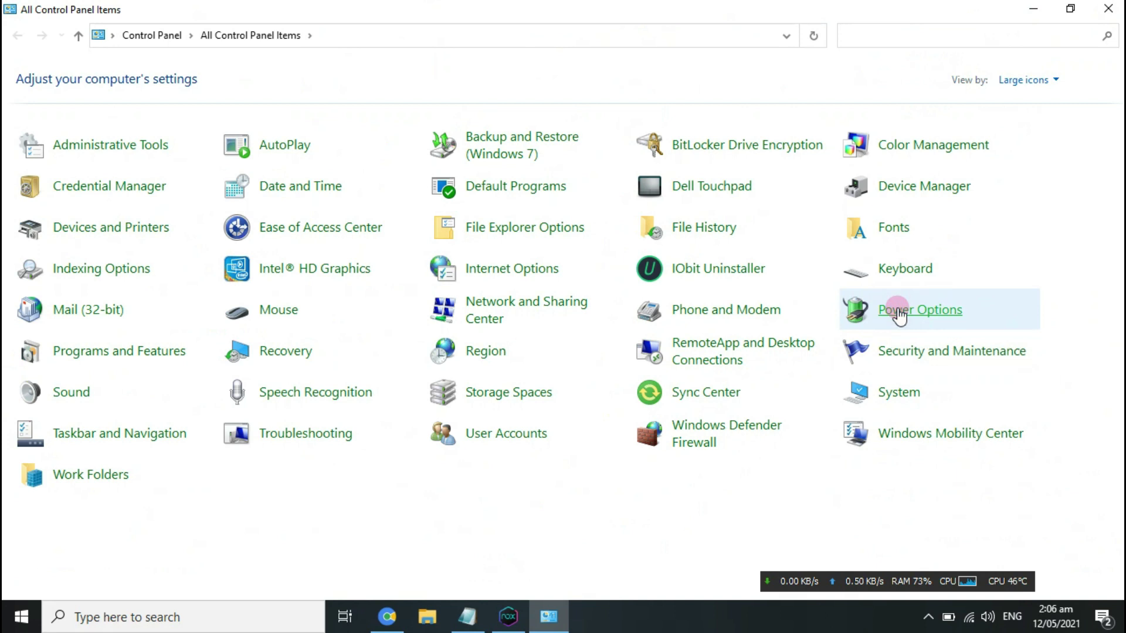
{"action": "left_click", "coordinate": [899, 311]}
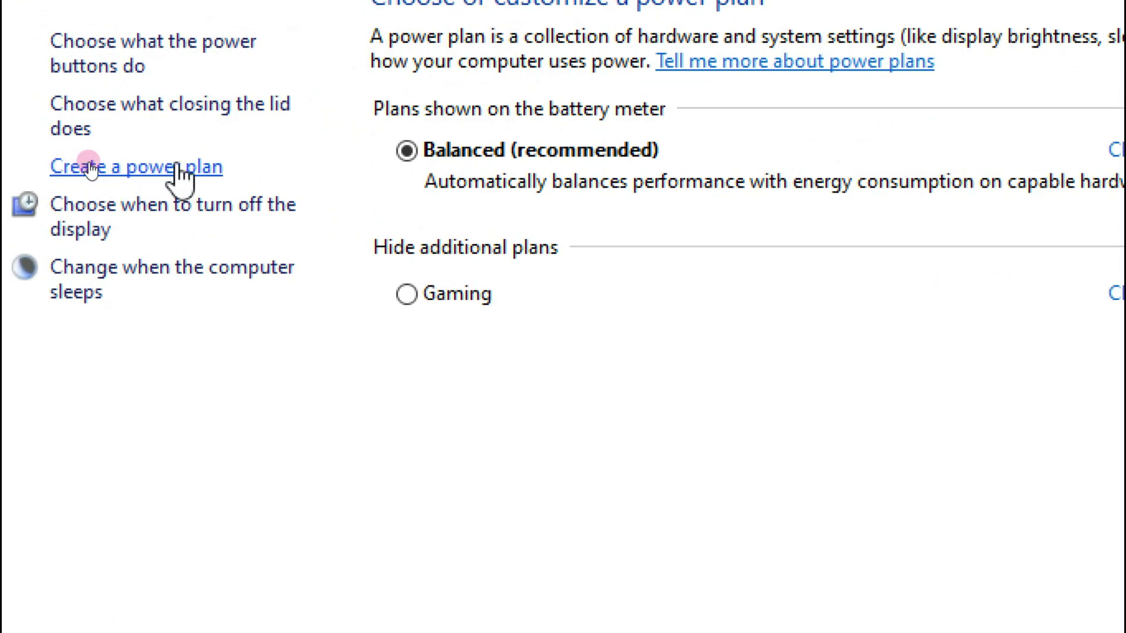
Start creating a new power plan based on the High performance plan
{"action": "left_click", "coordinate": [177, 169]}
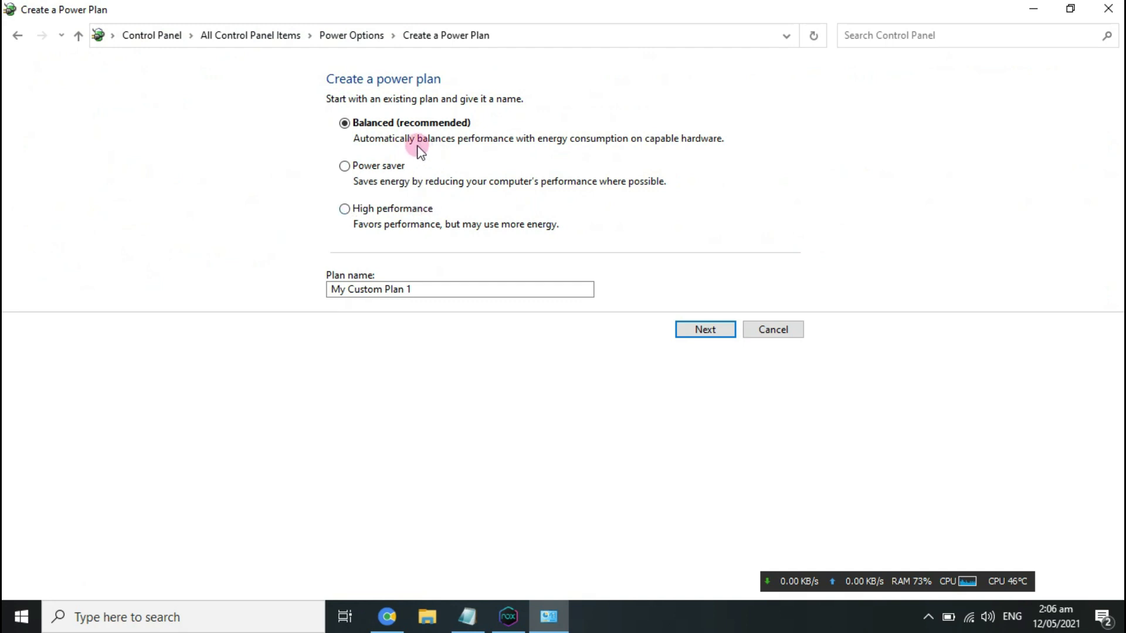
{"action": "left_click", "coordinate": [356, 210]}
{"action": "left_click_drag", "start_coordinate": [320, 198], "coordinate": [573, 240]}
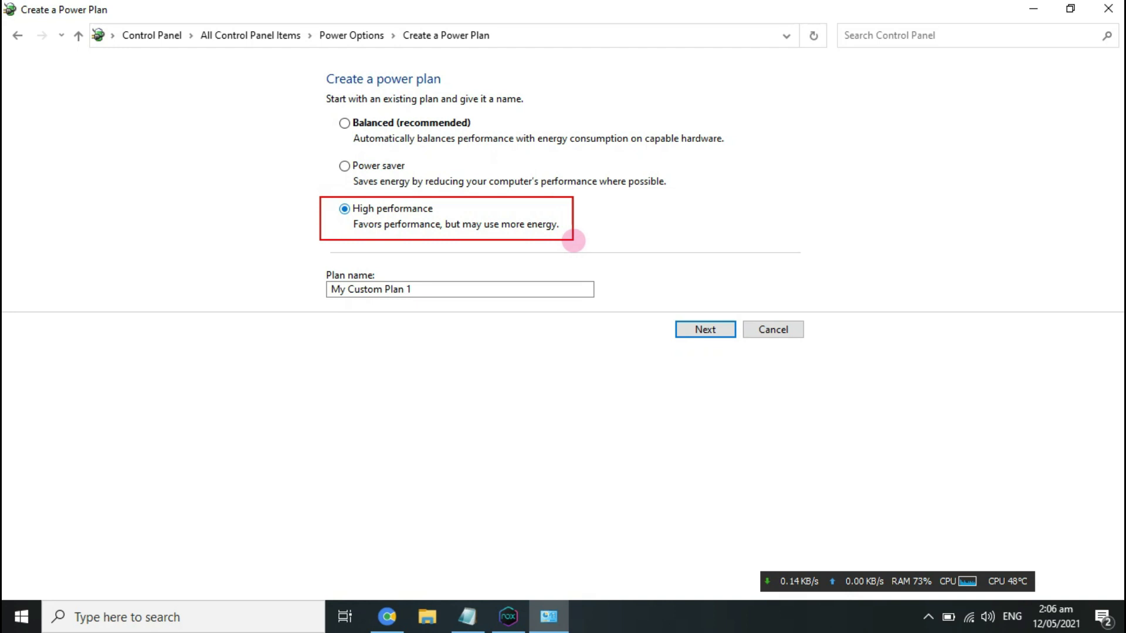
Name the power plan "My Plan For Gaming" and create it with computer sleep set to Never on battery and plugged in
{"action": "triple_click", "coordinate": [460, 287]}
{"action": "left_click", "coordinate": [460, 287]}
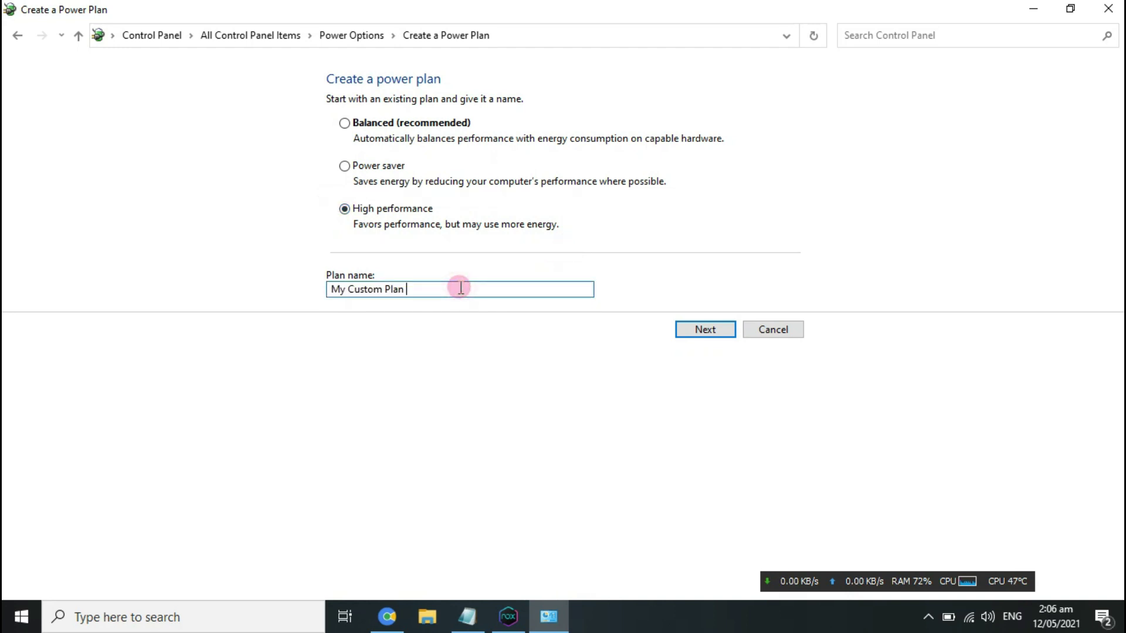
{"action": "key", "text": "BackSpace"}
{"action": "key", "text": "BackSpace"}
{"action": "key", "text": "BackSpace"}
{"action": "key", "text": "BackSpace"}
{"action": "key", "text": "BackSpace"}
{"action": "key", "text": "BackSpace"}
{"action": "key", "text": "BackSpace"}
{"action": "type", "text": "Plan T"}
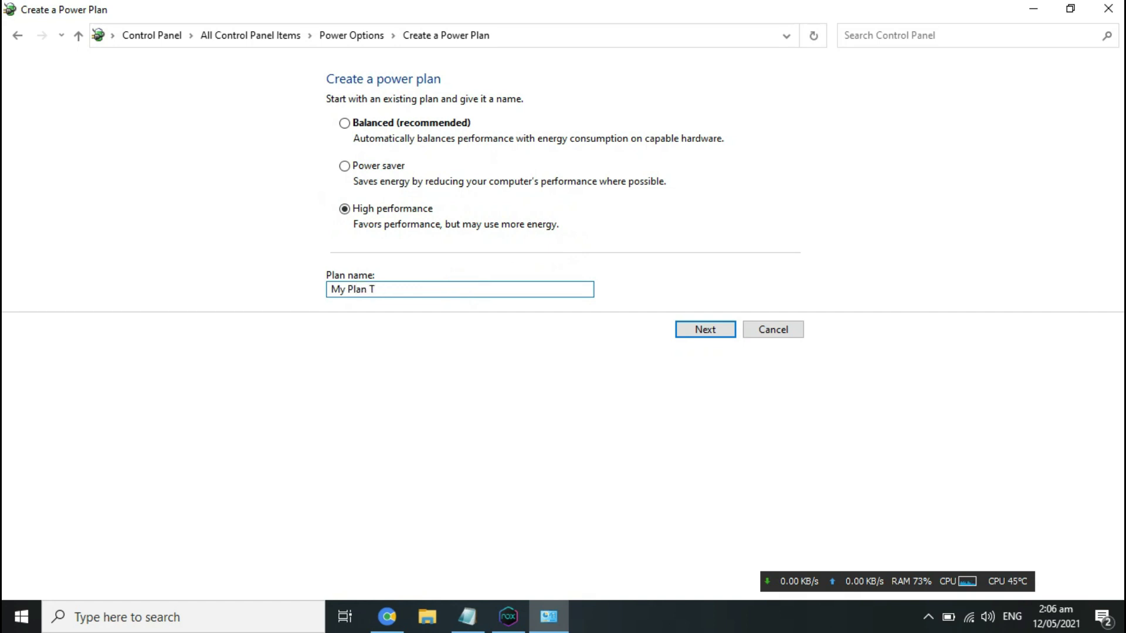
{"action": "key", "text": "BackSpace"}
{"action": "type", "text": "For Gamin"}
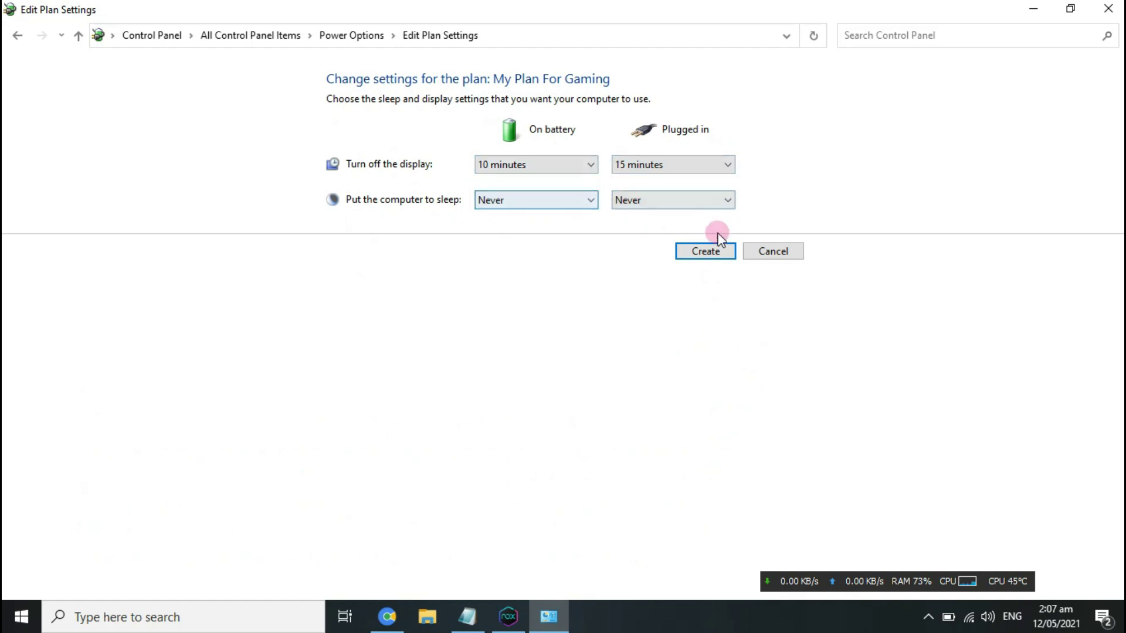
{"action": "left_click", "coordinate": [716, 258]}
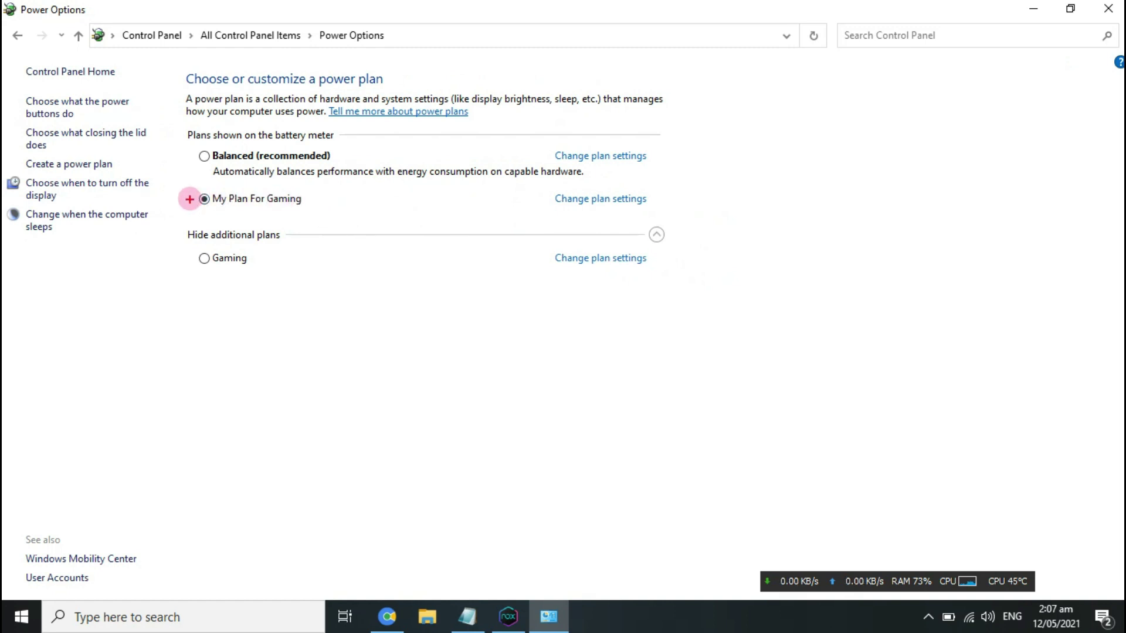
{"action": "mouse_move", "coordinate": [191, 186]}
{"action": "left_mouse_down"}
{"action": "mouse_move", "coordinate": [679, 203]}
{"action": "mouse_move", "coordinate": [682, 216]}
{"action": "left_mouse_up"}
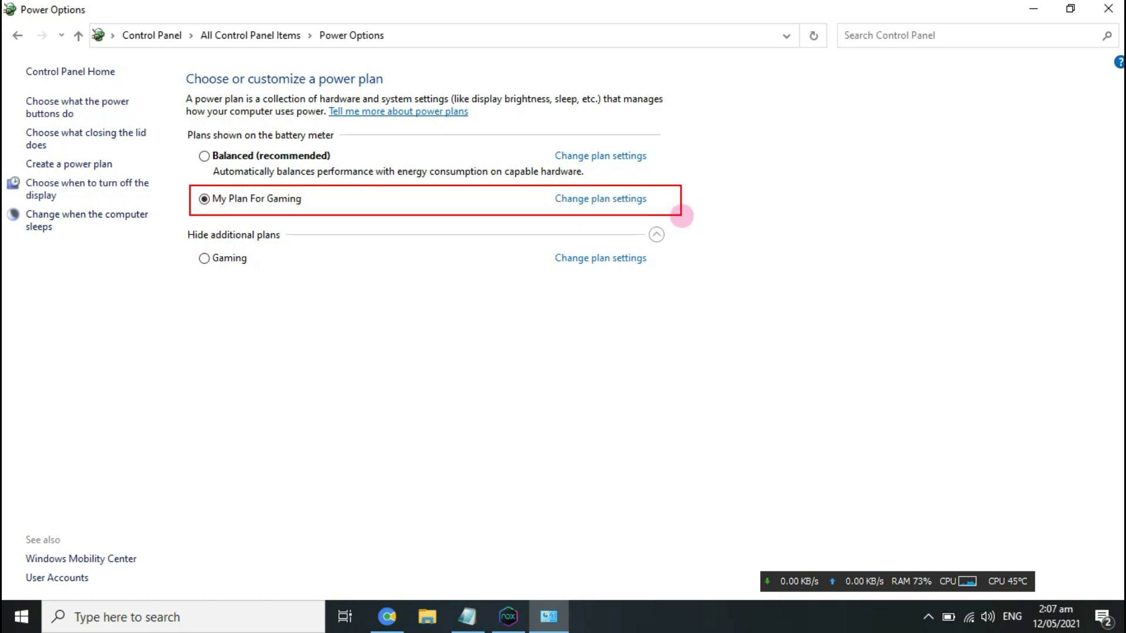